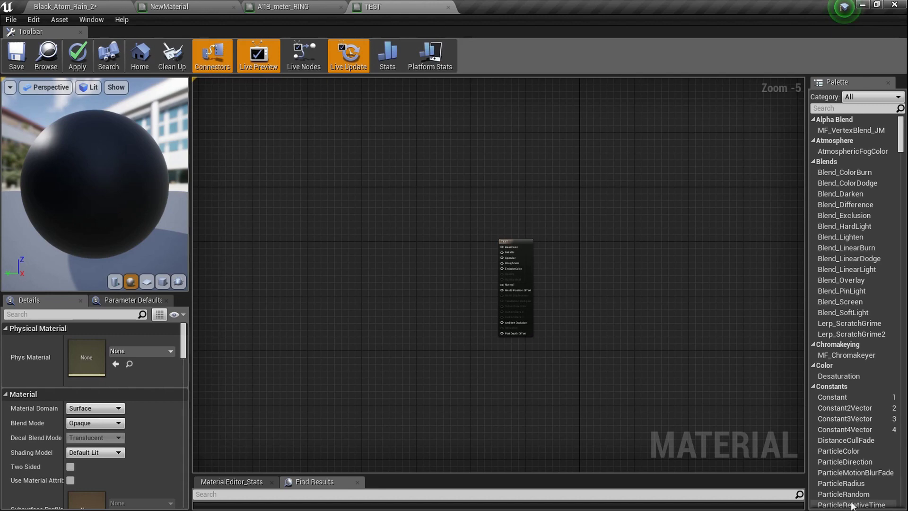
# Set the TEST material's domain to User Interface and its blend mode to Translucent
pyautogui.scroll(5, 549, 265)
pyautogui.moveTo(549, 265); pyautogui.dragTo(655, 229, button='right')
pyautogui.scroll(-3, 656, 229)
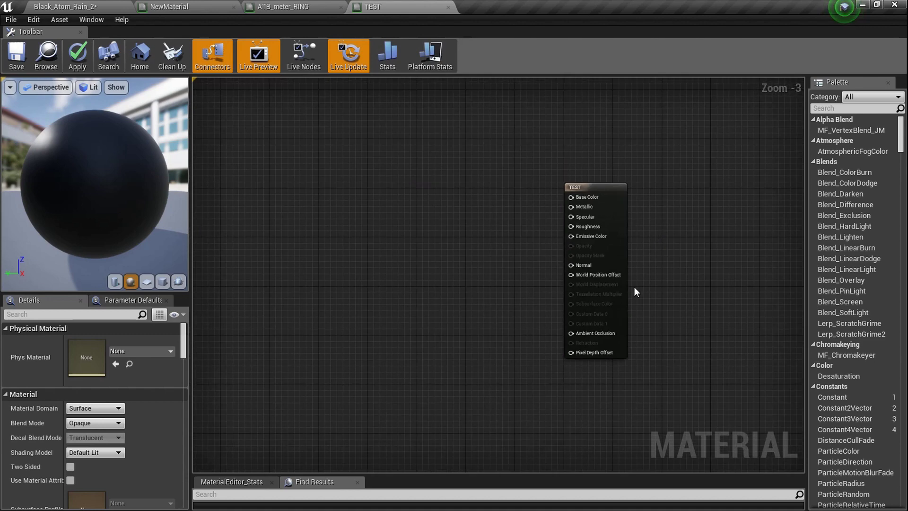
pyautogui.click(614, 259)
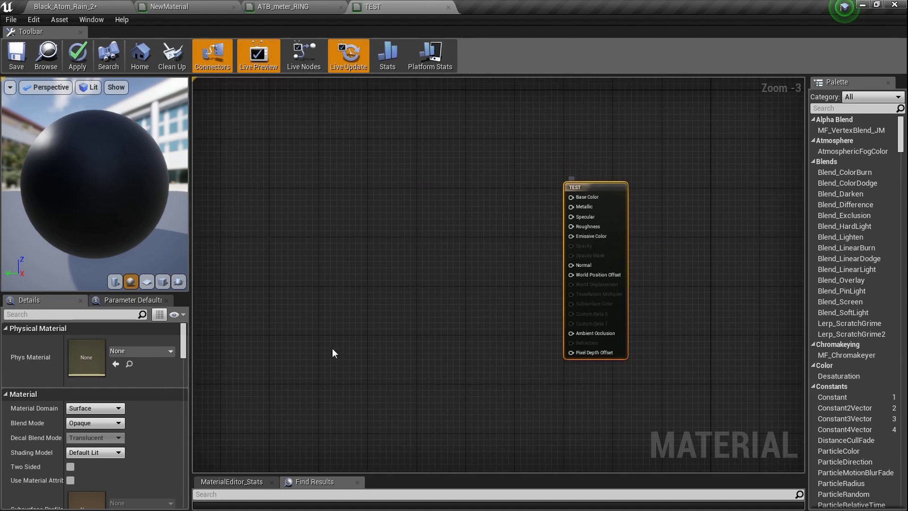
pyautogui.click(113, 412)
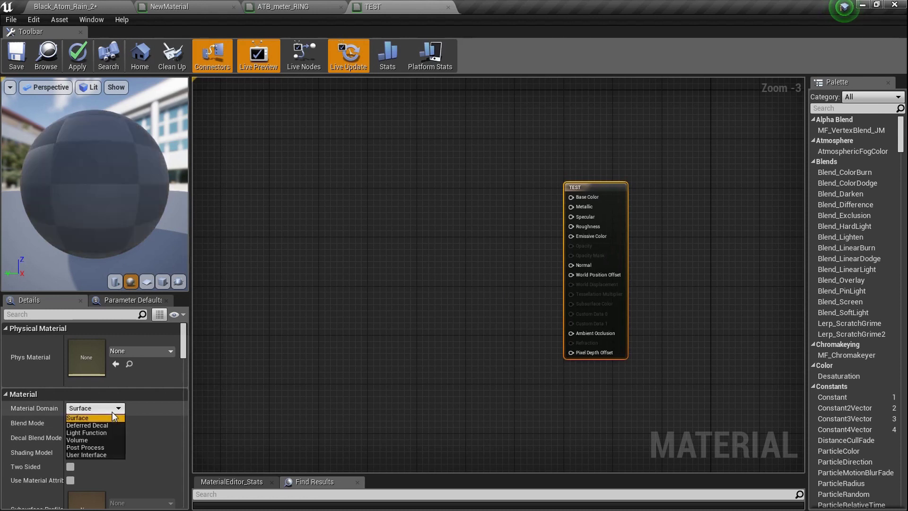
pyautogui.click(113, 455)
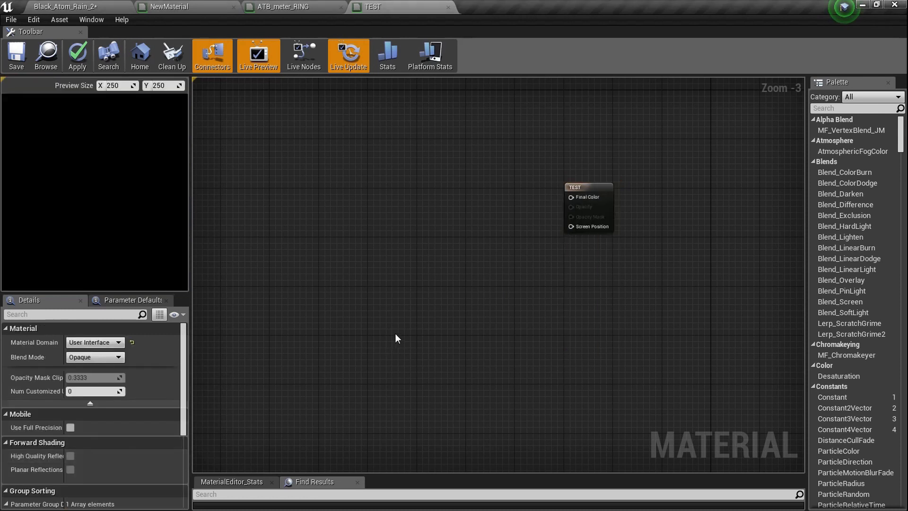
pyautogui.click(594, 204)
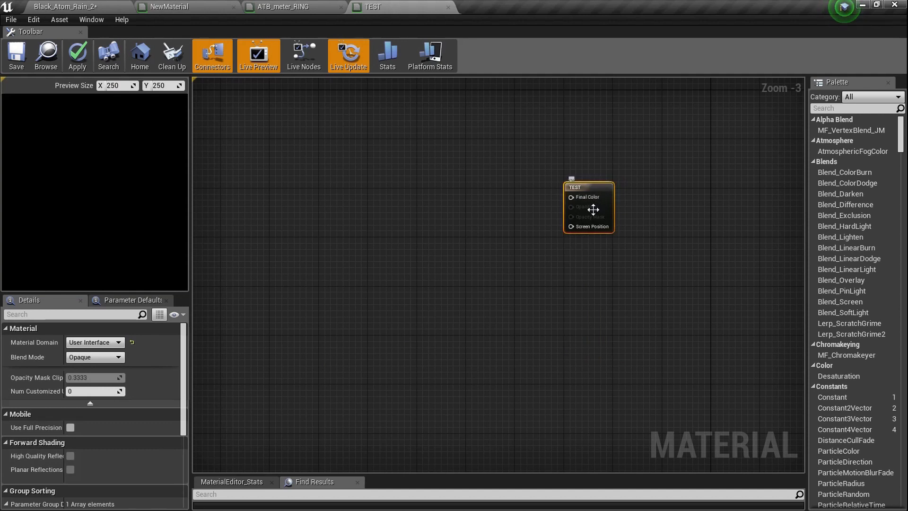
pyautogui.click(116, 358)
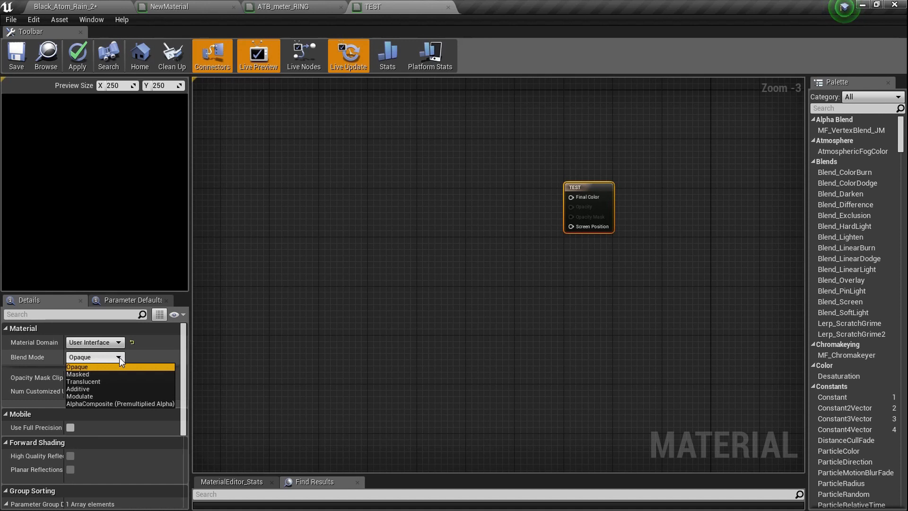
pyautogui.click(128, 379)
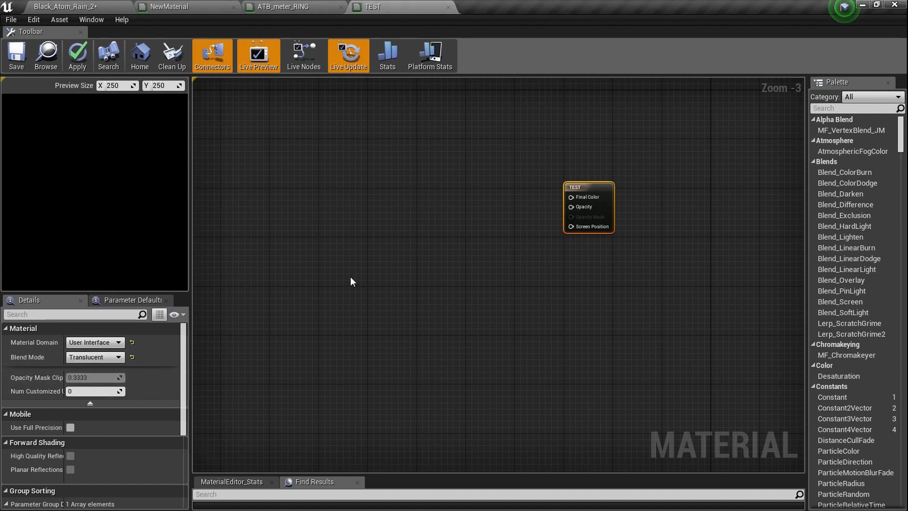
# Add a RadialGradientExponential node to the graph, placed well ahead of the material's output node
pyautogui.moveTo(349, 276); pyautogui.dragTo(438, 310, button='right')
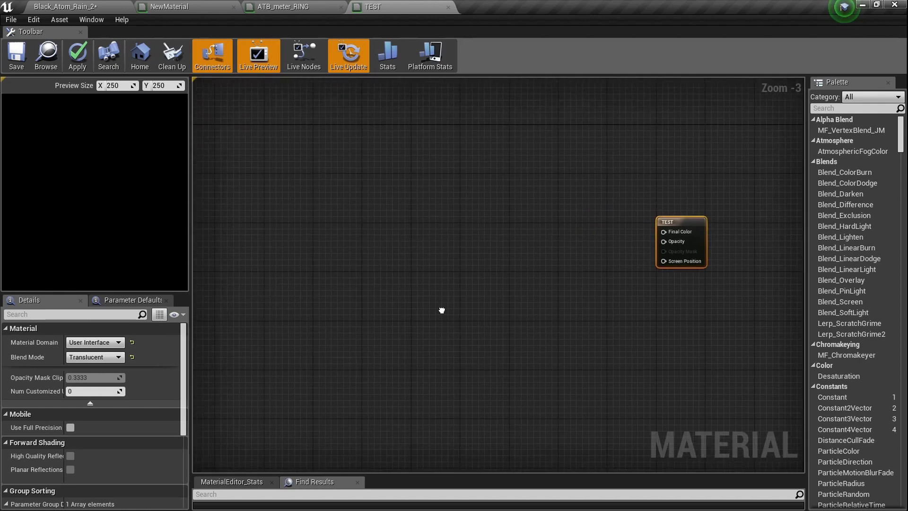
pyautogui.scroll(3, 381, 280)
pyautogui.rightClick(379, 276)
pyautogui.write('gra')
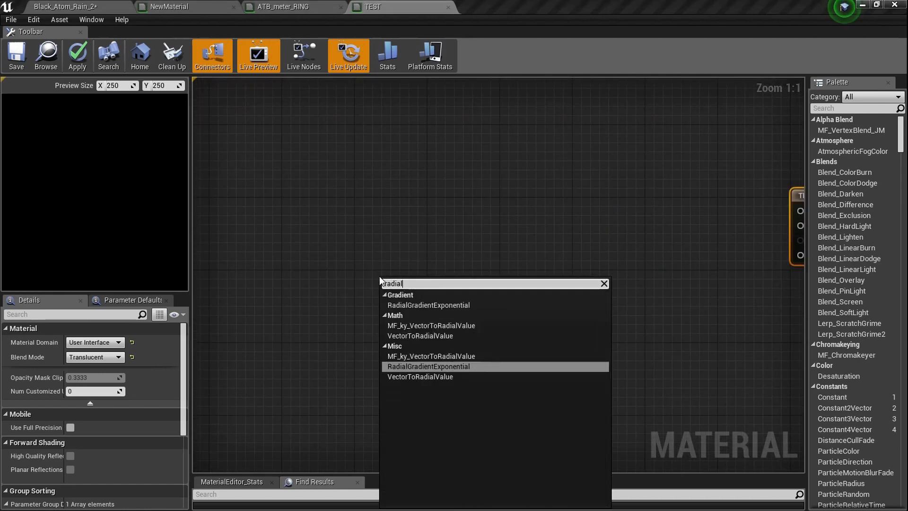
pyautogui.press('Return')
pyautogui.moveTo(436, 285); pyautogui.dragTo(374, 206)
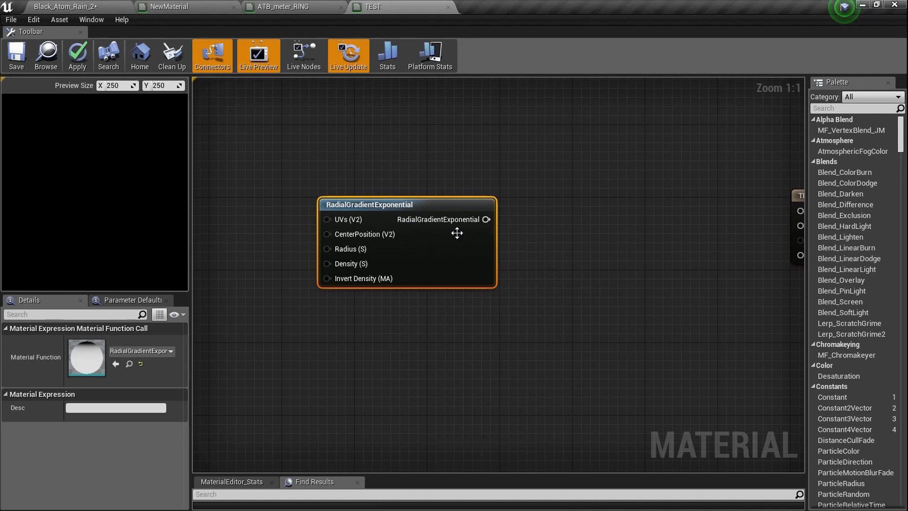
pyautogui.moveTo(302, 260); pyautogui.dragTo(333, 267, button='right')
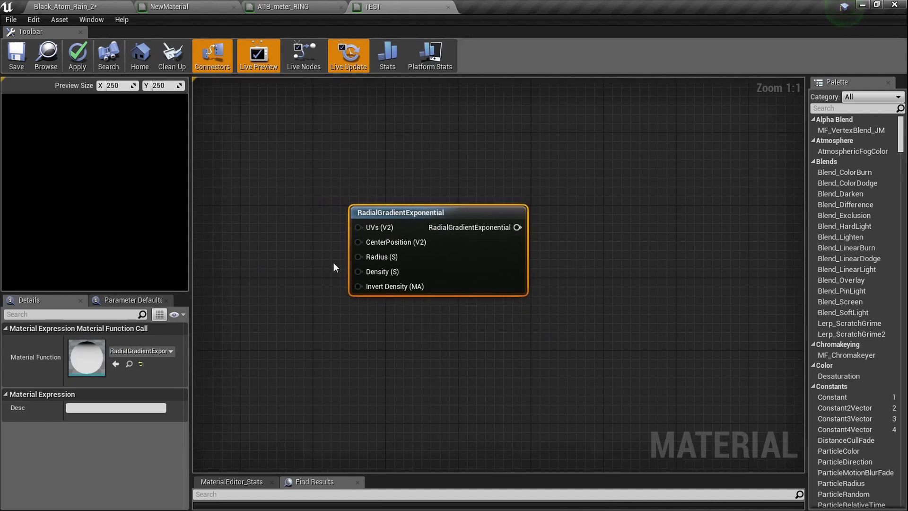
# Add two constants feeding the radial gradient's Radius and Density inputs, and connect the gradient's output to Final Color
pyautogui.click(284, 237)
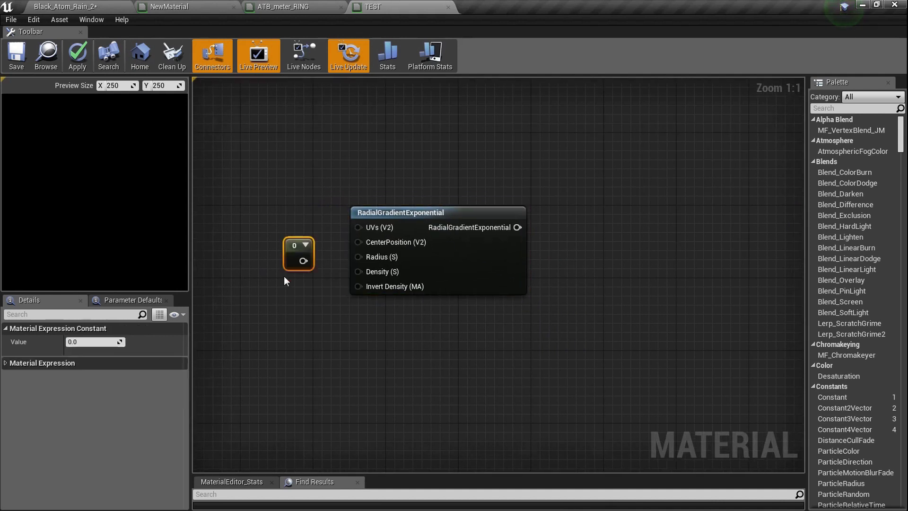
pyautogui.click(285, 313)
pyautogui.moveTo(306, 337); pyautogui.dragTo(309, 260)
pyautogui.moveTo(505, 228); pyautogui.dragTo(674, 221)
pyautogui.moveTo(496, 248); pyautogui.dragTo(775, 239, button='right')
# Set the constant feeding the gradient's Radius to 0.5
pyautogui.keyDown('ctrl'); pyautogui.scroll(4, 383, 255); pyautogui.keyUp('ctrl')
pyautogui.click(385, 252)
pyautogui.click(115, 342)
pyautogui.write('0.5')
pyautogui.press('Return')
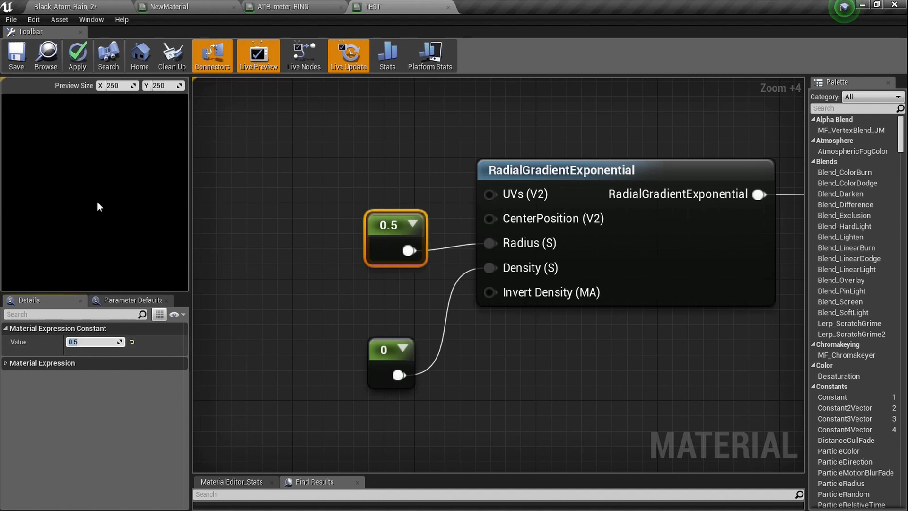
# Try 5 for the constant feeding the gradient's Density, and settle on 50
pyautogui.click(312, 279)
pyautogui.scroll(-4, 340, 280)
pyautogui.moveTo(359, 281); pyautogui.dragTo(308, 264, button='right')
pyautogui.click(321, 312)
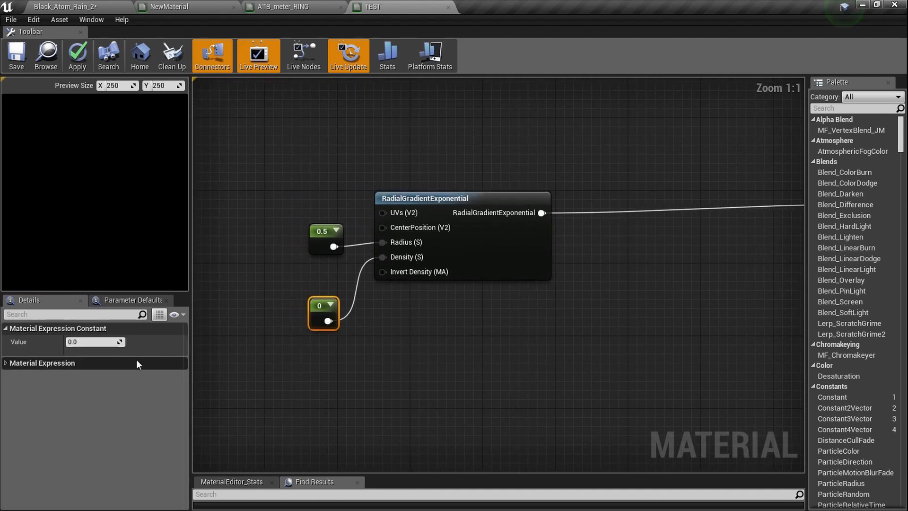
pyautogui.click(105, 342)
pyautogui.write('5')
pyautogui.press('Return')
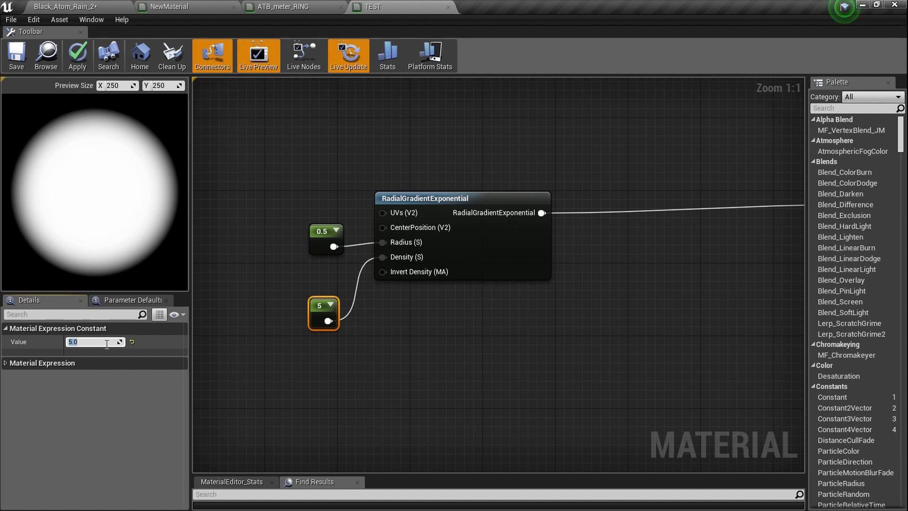
pyautogui.write('50')
pyautogui.press('Return')
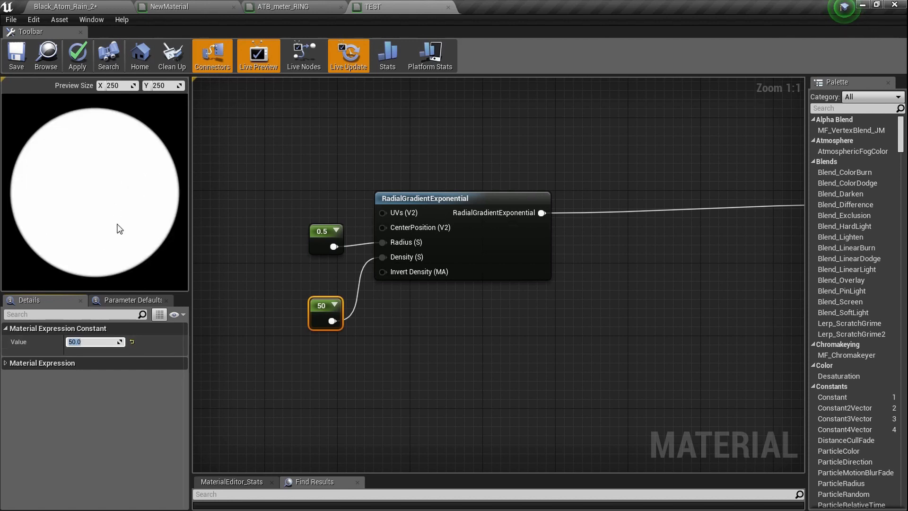
# Add a Texture Coordinate node below the two constants and expand its preview
pyautogui.scroll(-2, 353, 274)
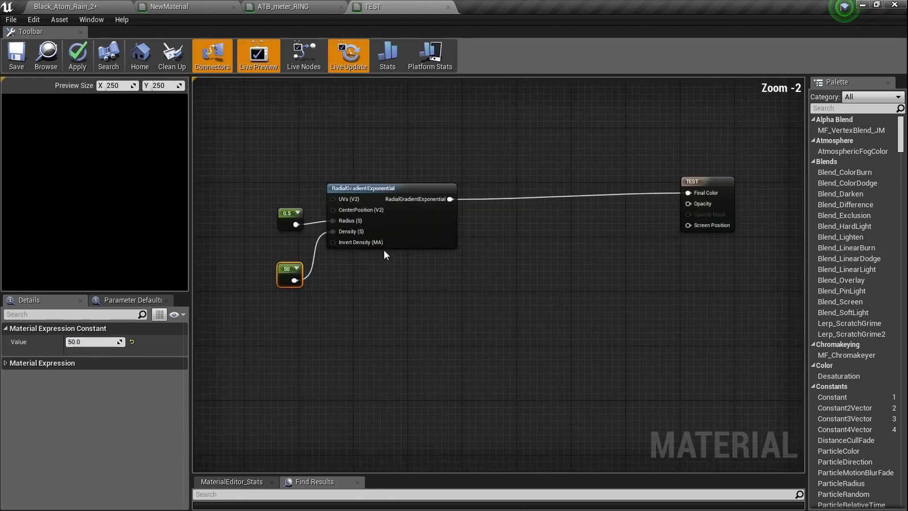
pyautogui.moveTo(366, 270); pyautogui.dragTo(381, 242, button='right')
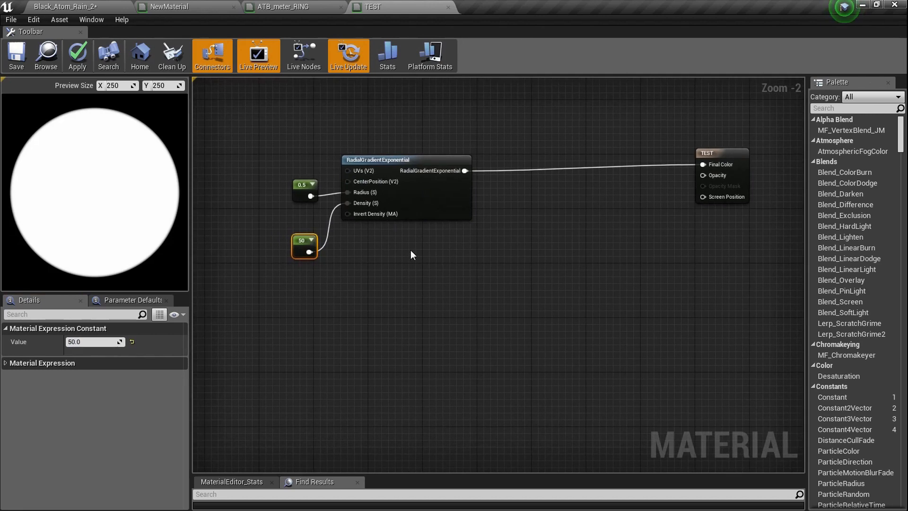
pyautogui.scroll(2, 411, 250)
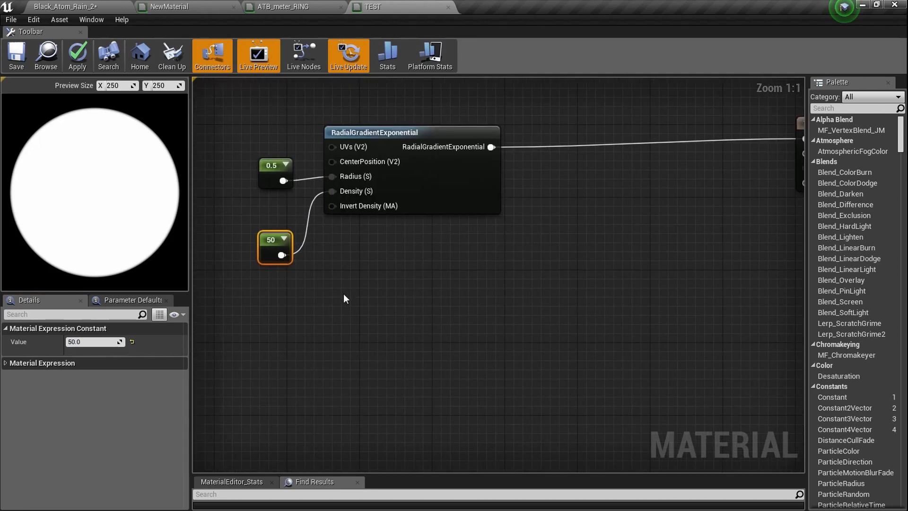
pyautogui.rightClick(343, 294)
pyautogui.write('texcoord')
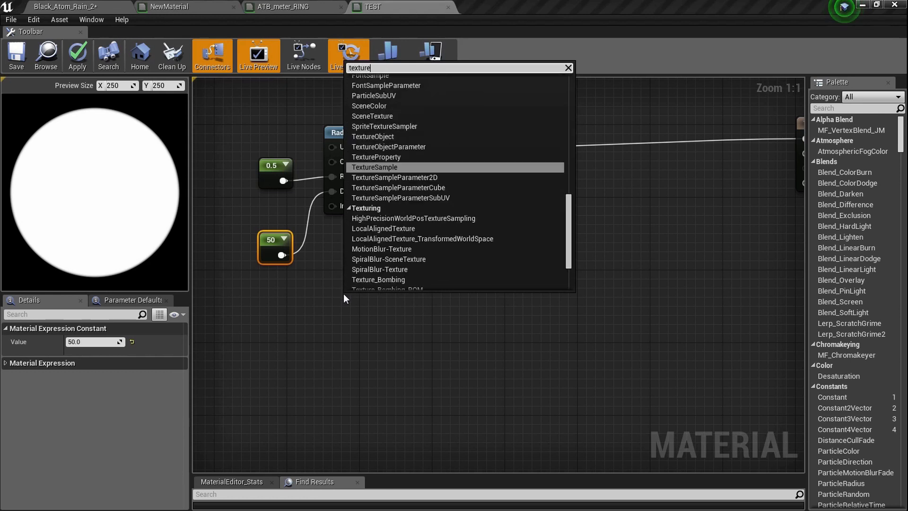
pyautogui.press('Return')
pyautogui.click(400, 299)
pyautogui.moveTo(394, 307); pyautogui.dragTo(337, 303)
# Add a Component Mask node fed by the TexCoord output, expand its preview and line it up with the TexCoord node
pyautogui.scroll(3, 358, 314)
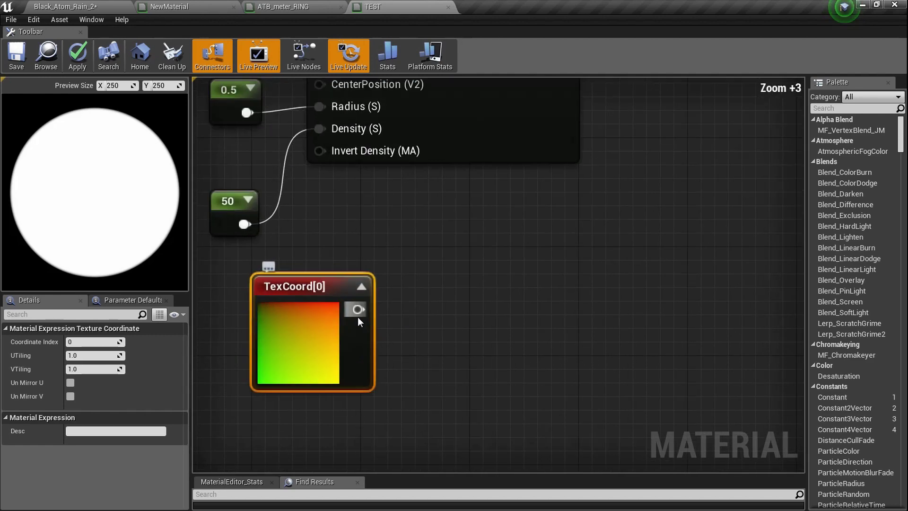
pyautogui.scroll(-3, 360, 316)
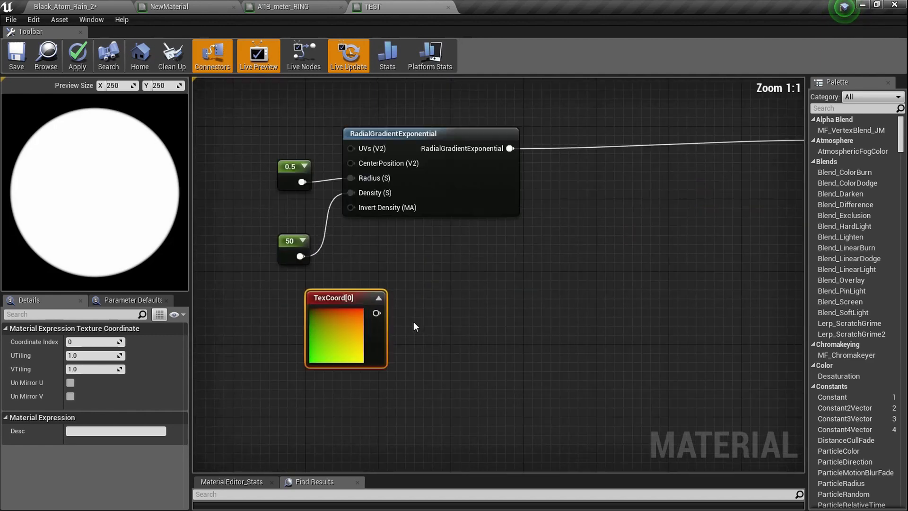
pyautogui.scroll(7, 413, 321)
pyautogui.moveTo(374, 318); pyautogui.dragTo(396, 297, button='right')
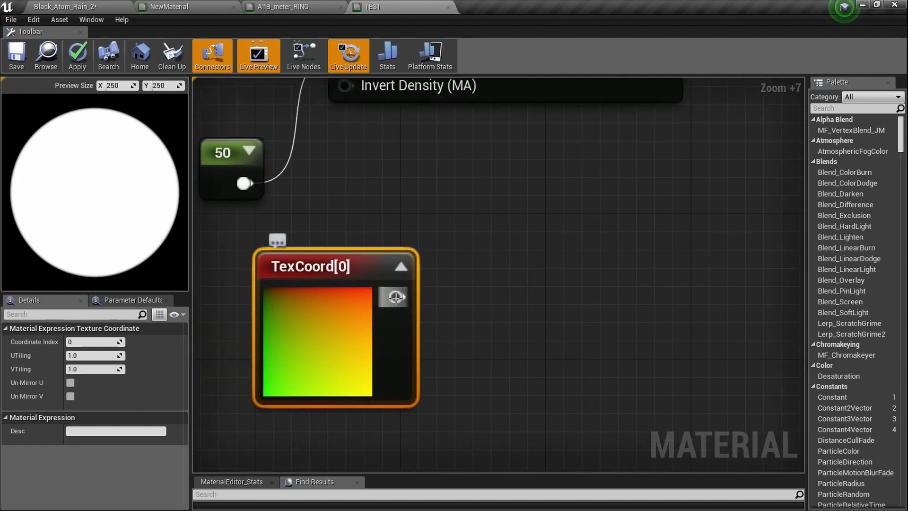
pyautogui.moveTo(395, 297); pyautogui.dragTo(494, 301)
pyautogui.write('mask')
pyautogui.press('Return')
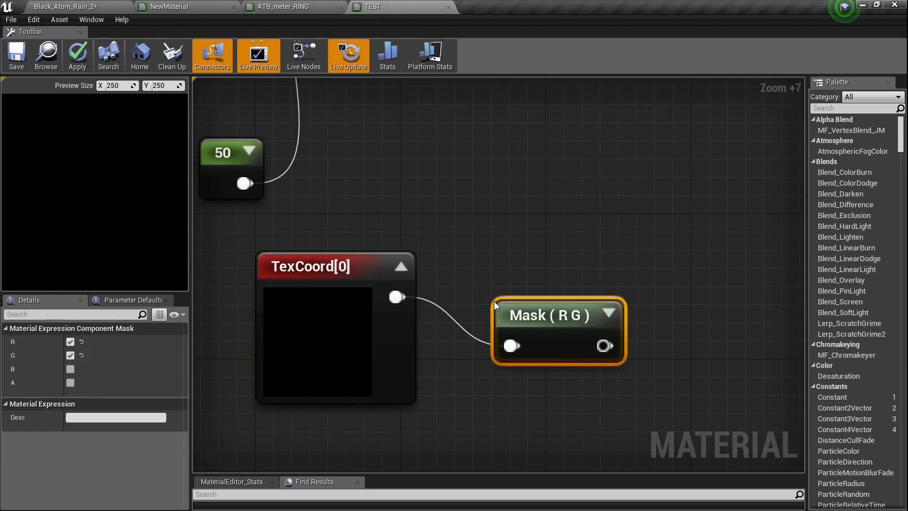
pyautogui.click(606, 314)
pyautogui.moveTo(578, 310); pyautogui.dragTo(569, 263)
pyautogui.moveTo(570, 263); pyautogui.dragTo(445, 223, button='right')
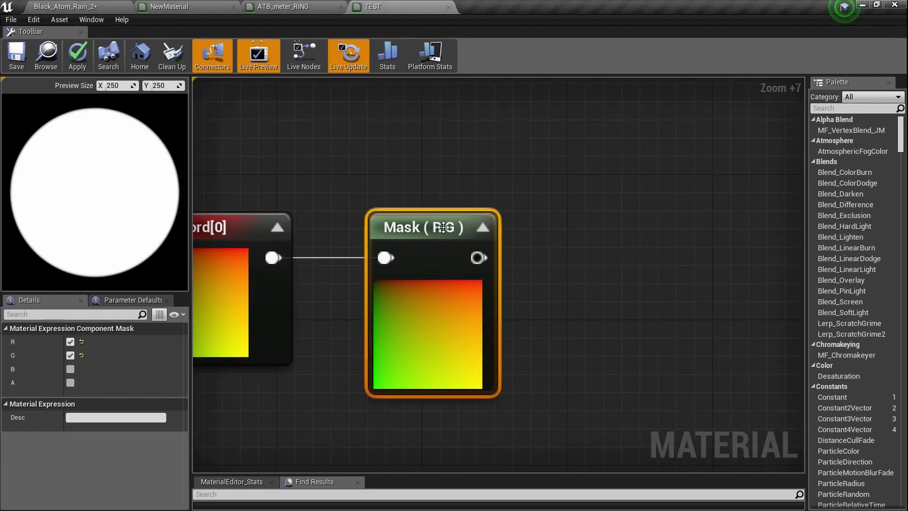
# Turn off the mask's R channel so that it passes only G
pyautogui.click(70, 343)
pyautogui.scroll(-2, 473, 317)
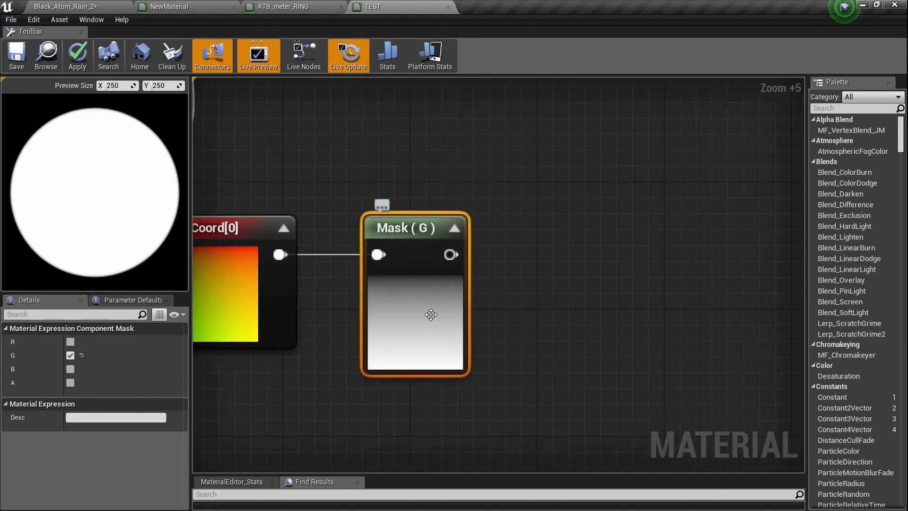
pyautogui.scroll(-2, 431, 315)
pyautogui.scroll(-1, 429, 312)
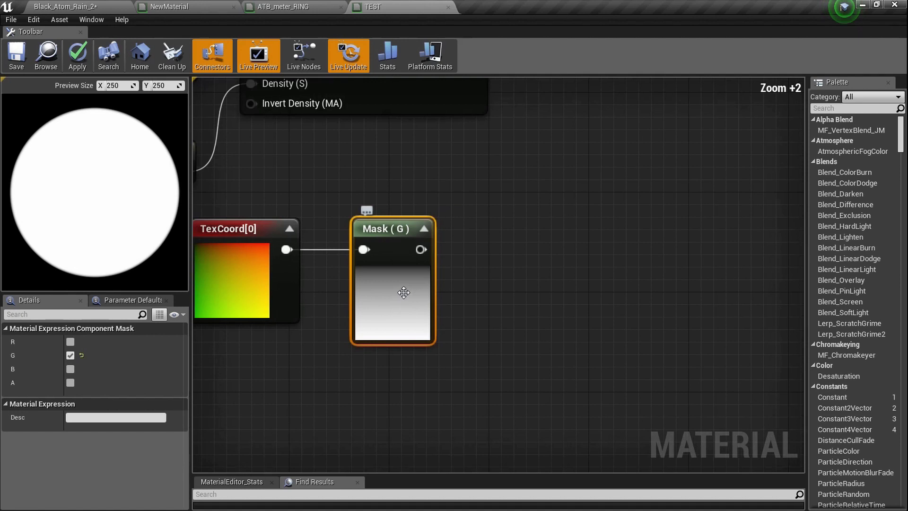
# Add a Multiply node with the mask output in A and a new constant of 0.5 in B
pyautogui.click(452, 246)
pyautogui.moveTo(420, 250); pyautogui.dragTo(532, 245)
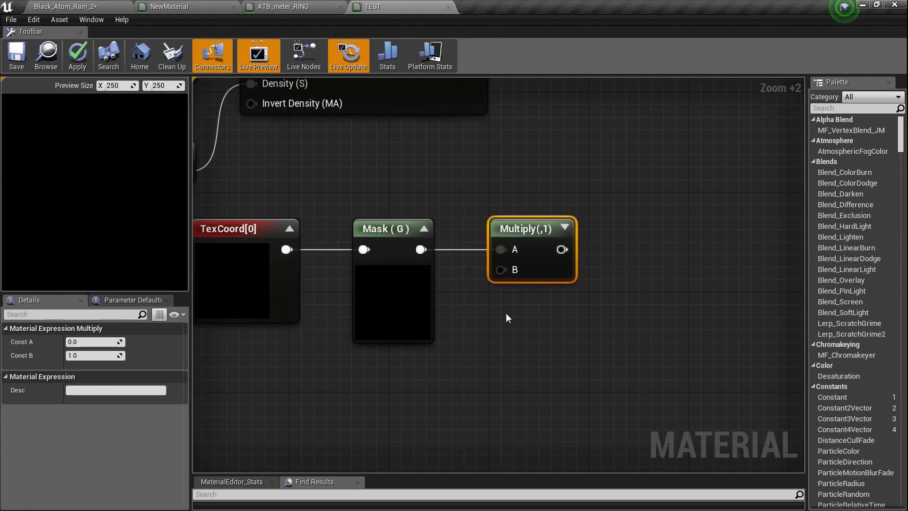
pyautogui.click(501, 331)
pyautogui.moveTo(522, 359); pyautogui.dragTo(501, 278)
pyautogui.click(102, 342)
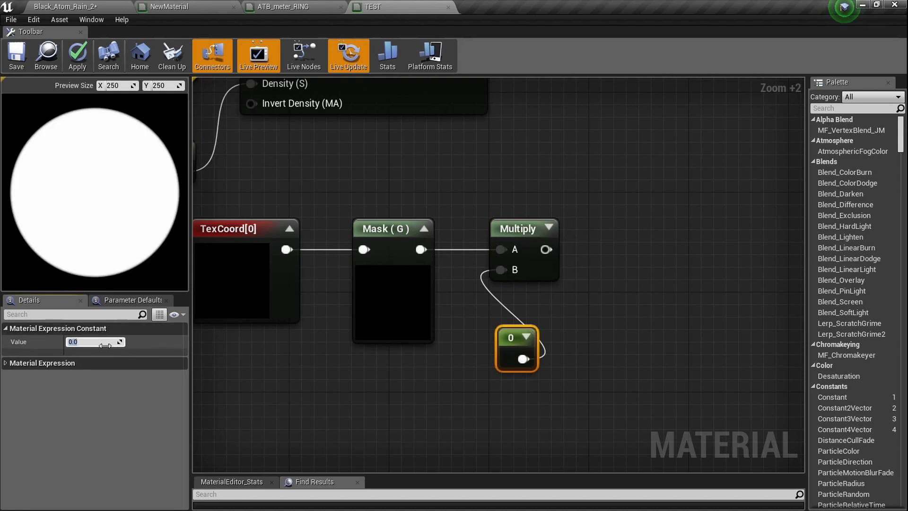
pyautogui.write('0.5')
# Expand the Multiply node's preview and move the node up above its 0.5 constant
pyautogui.moveTo(437, 287); pyautogui.dragTo(322, 282, button='right')
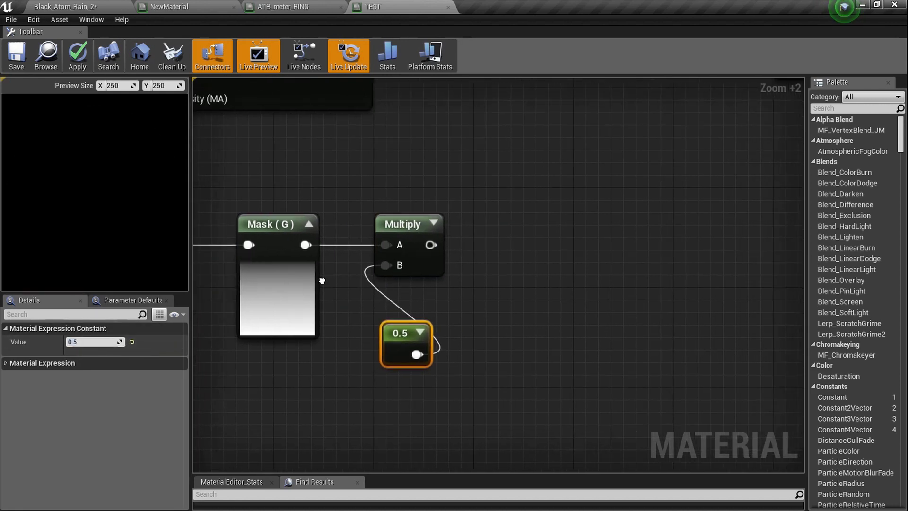
pyautogui.click(434, 223)
pyautogui.moveTo(429, 223); pyautogui.dragTo(419, 204)
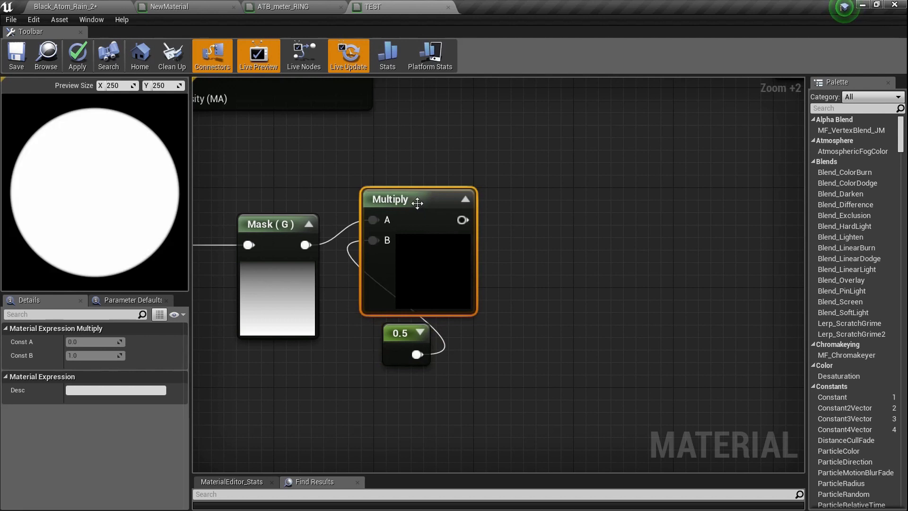
# Add a Sine node fed by the Multiply output, and inspect its gradient preview
pyautogui.moveTo(350, 281); pyautogui.dragTo(345, 280, button='right')
pyautogui.moveTo(452, 283); pyautogui.dragTo(401, 280, button='right')
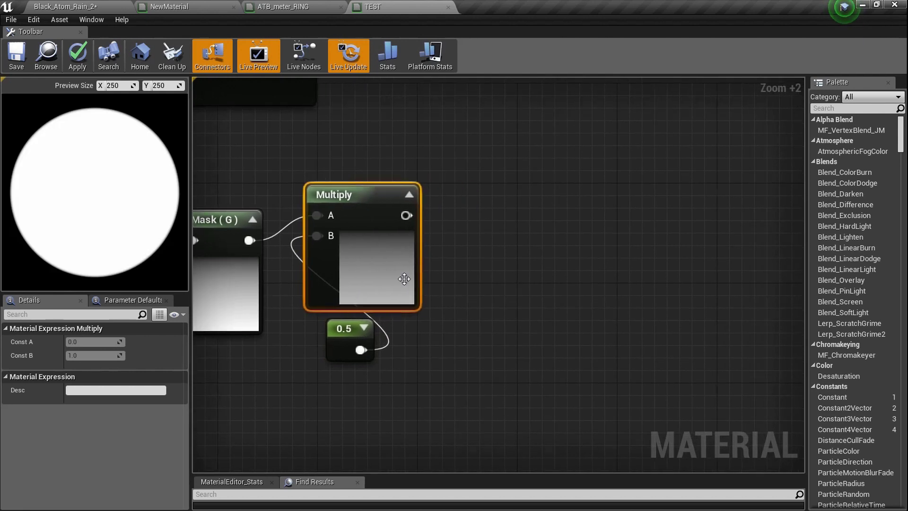
pyautogui.moveTo(405, 215); pyautogui.dragTo(467, 223)
pyautogui.write('sine')
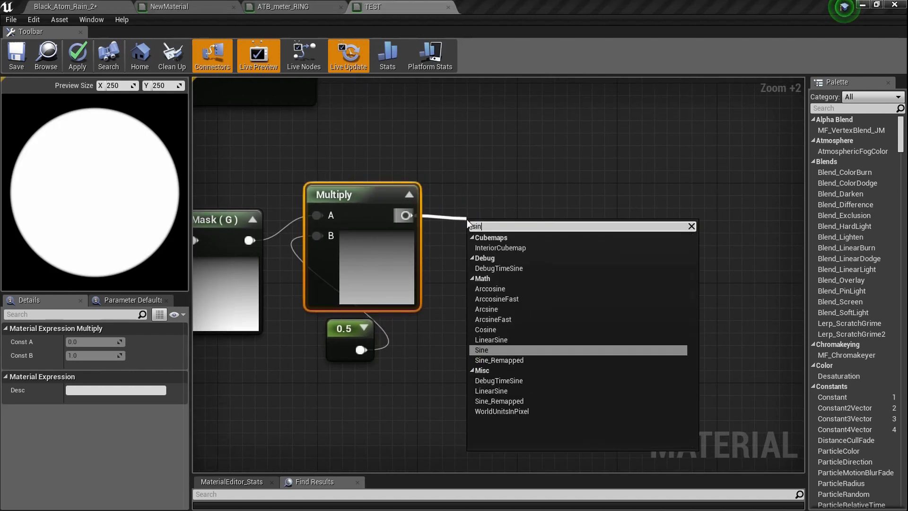
pyautogui.press('Return')
pyautogui.click(510, 227)
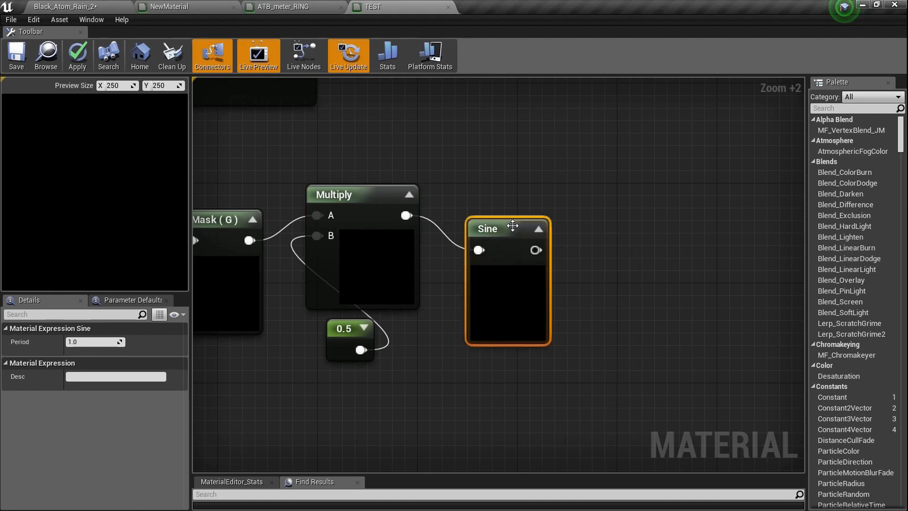
pyautogui.scroll(2, 507, 217)
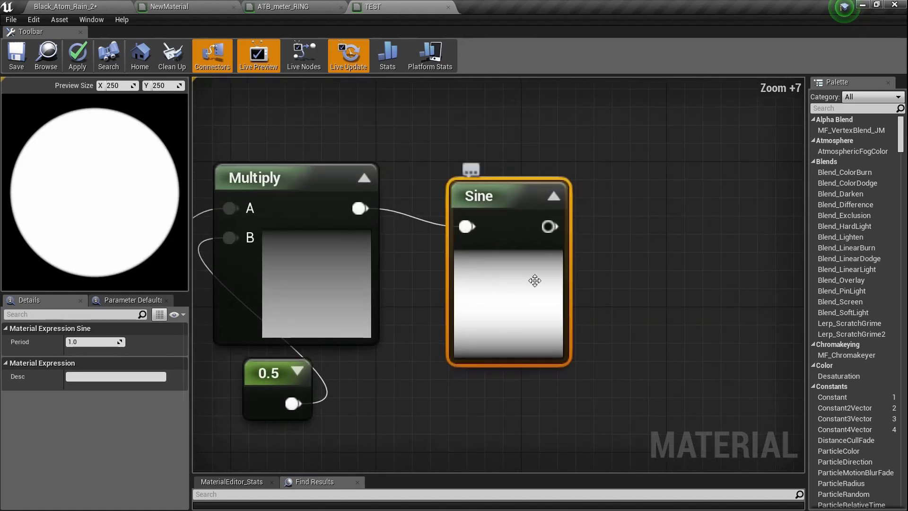
# Select the mask, Multiply, 0.5 constant and Sine nodes together and move them left in the graph
pyautogui.scroll(-7, 525, 308)
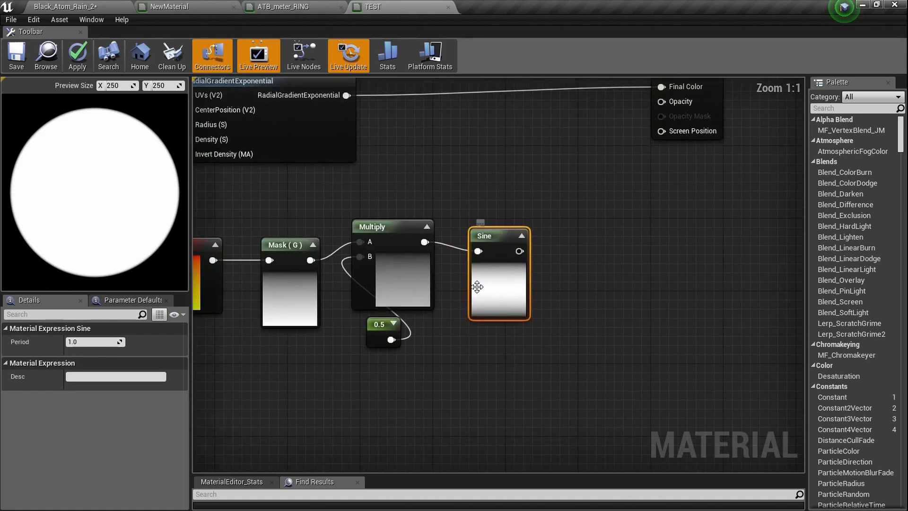
pyautogui.moveTo(548, 353); pyautogui.dragTo(351, 288)
pyautogui.moveTo(487, 284); pyautogui.dragTo(360, 294)
pyautogui.scroll(5, 406, 283)
# Add a Power node fed by the Sine output, align it with Sine and expand its preview
pyautogui.moveTo(479, 272); pyautogui.dragTo(598, 269)
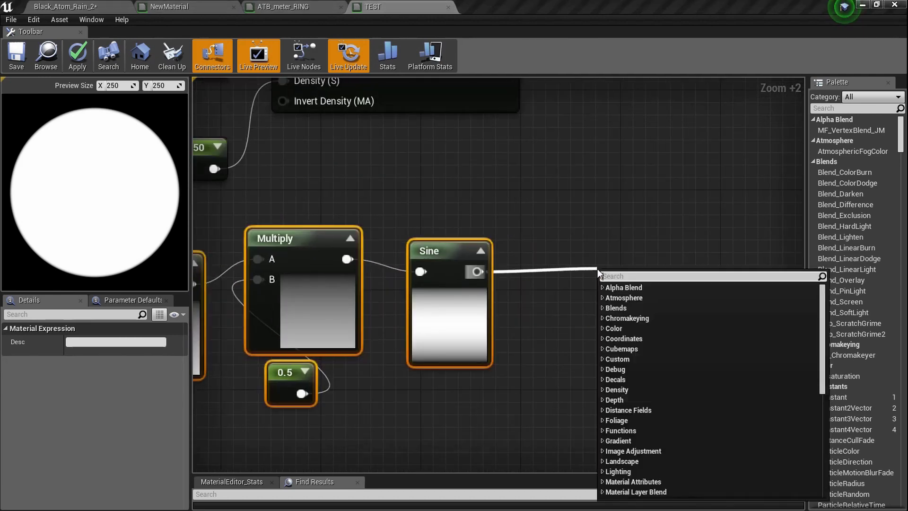
pyautogui.write('power')
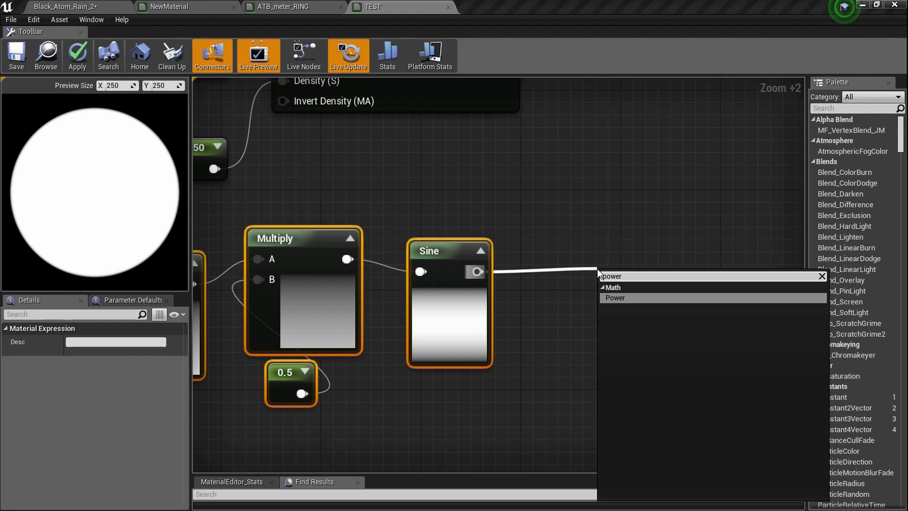
pyautogui.press('Return')
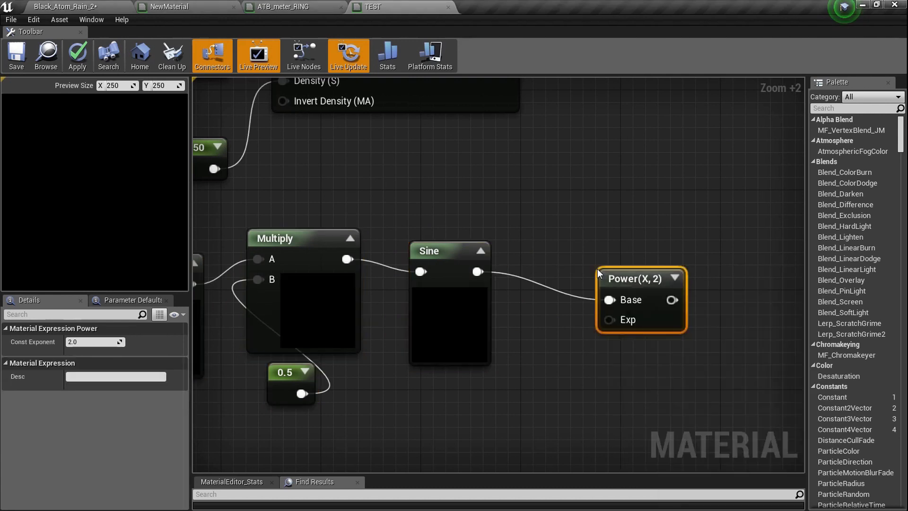
pyautogui.moveTo(672, 278); pyautogui.dragTo(635, 250)
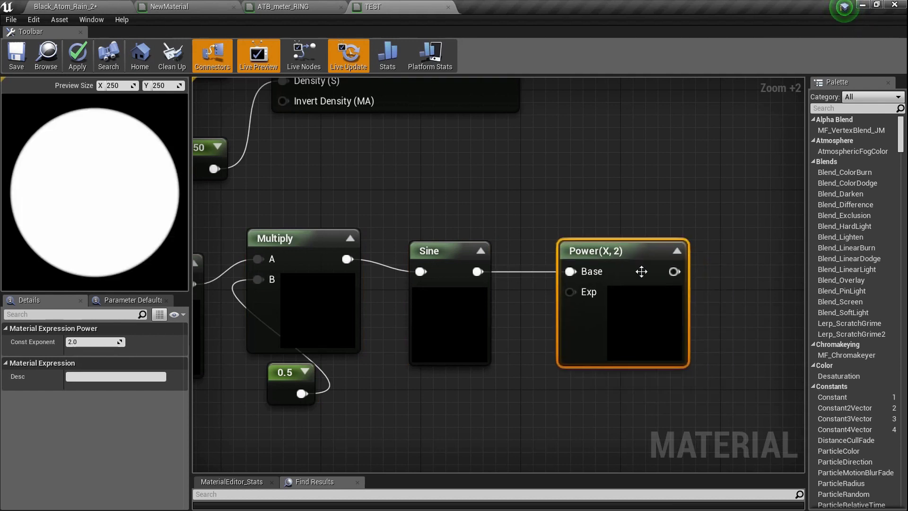
pyautogui.scroll(5, 594, 271)
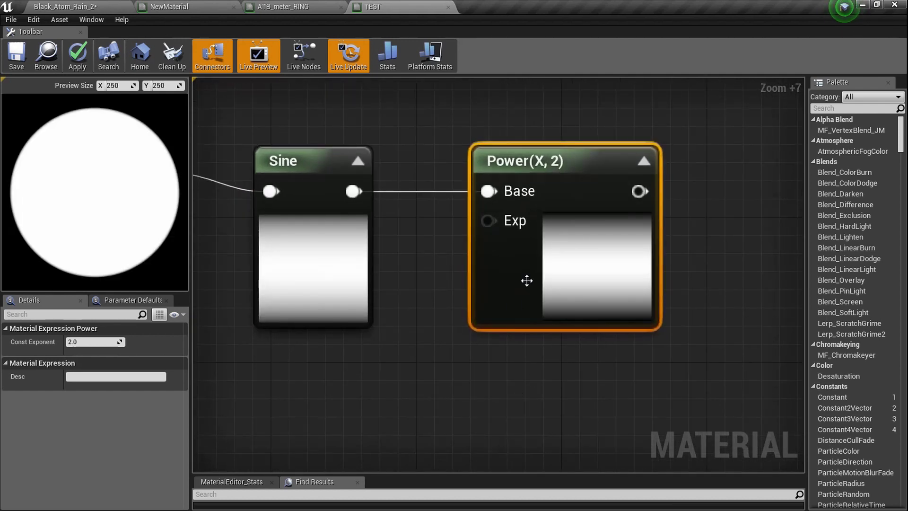
# Add a constant of 50 below the Power node and connect it to the Exp input
pyautogui.moveTo(588, 223)
pyautogui.click(490, 402)
pyautogui.moveTo(505, 420); pyautogui.dragTo(505, 399)
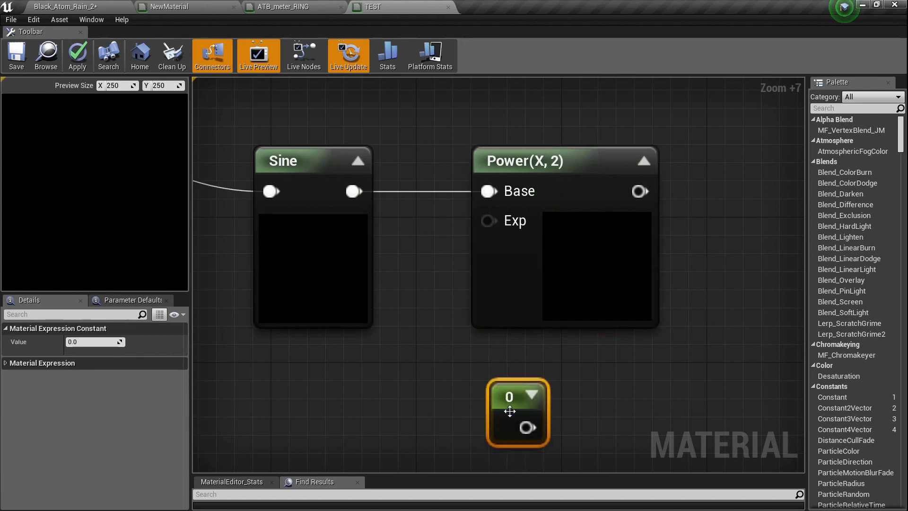
pyautogui.moveTo(526, 427); pyautogui.dragTo(492, 226)
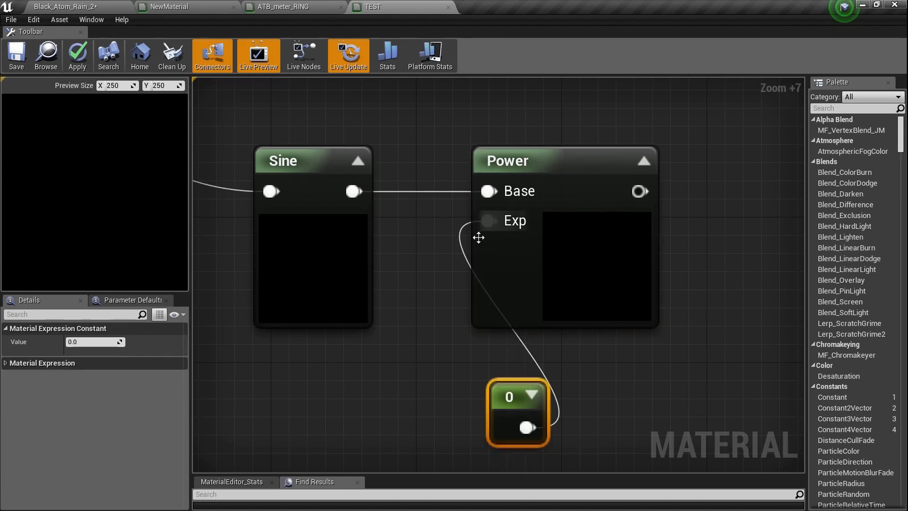
pyautogui.click(105, 342)
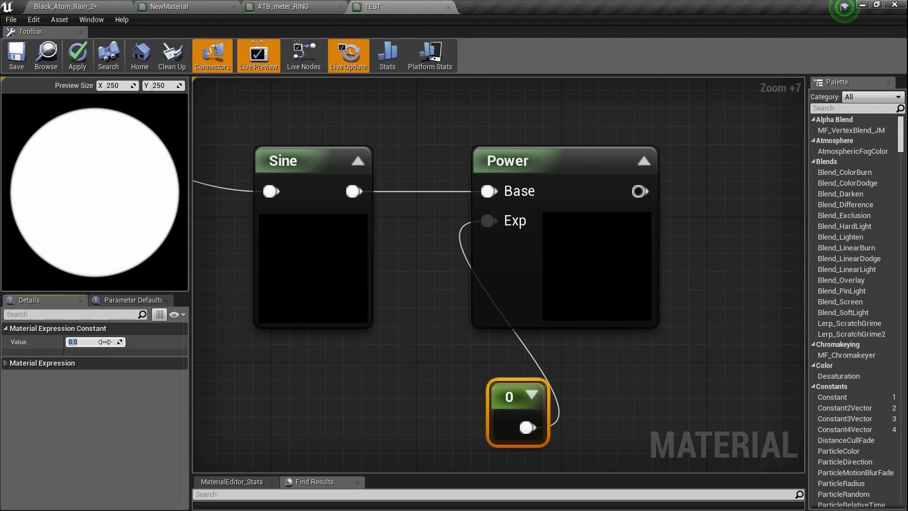
pyautogui.write('50')
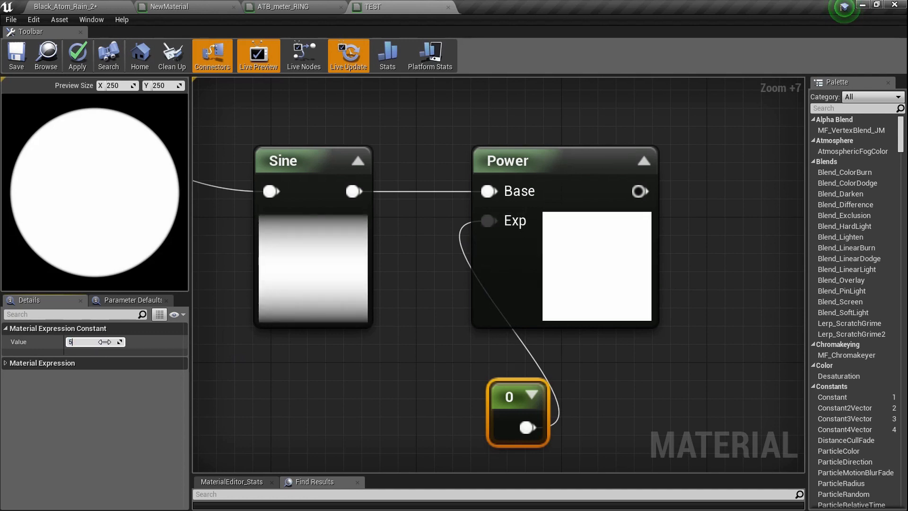
pyautogui.press('Return')
# Select the RadialGradientExponential node and move it left, away from the material output node
pyautogui.moveTo(608, 284); pyautogui.dragTo(494, 342, button='right')
pyautogui.scroll(-9, 468, 277)
pyautogui.moveTo(505, 409); pyautogui.dragTo(545, 336, button='right')
pyautogui.moveTo(551, 360); pyautogui.dragTo(349, 286)
pyautogui.moveTo(660, 166); pyautogui.dragTo(435, 202, button='right')
pyautogui.moveTo(418, 240); pyautogui.dragTo(303, 146)
pyautogui.moveTo(429, 174); pyautogui.dragTo(340, 172)
pyautogui.moveTo(472, 227); pyautogui.dragTo(392, 243, button='right')
pyautogui.scroll(2, 392, 243)
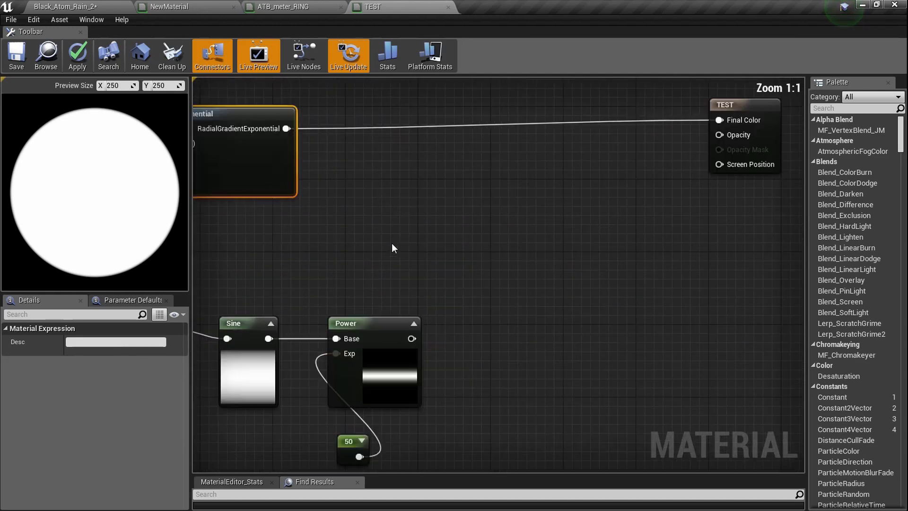
# Add a DotProduct node with the RadialGradientExponential output in A and the Power output in B
pyautogui.rightClick(419, 232)
pyautogui.write('dot')
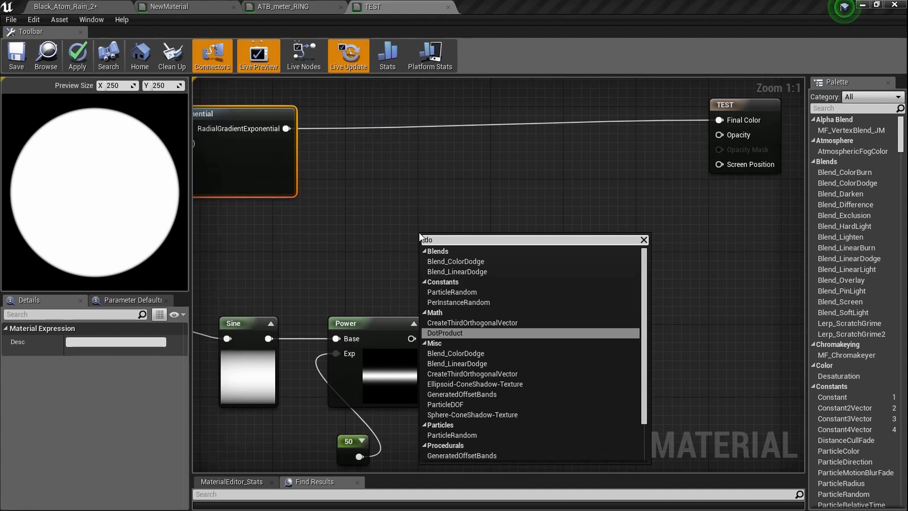
pyautogui.press('Return')
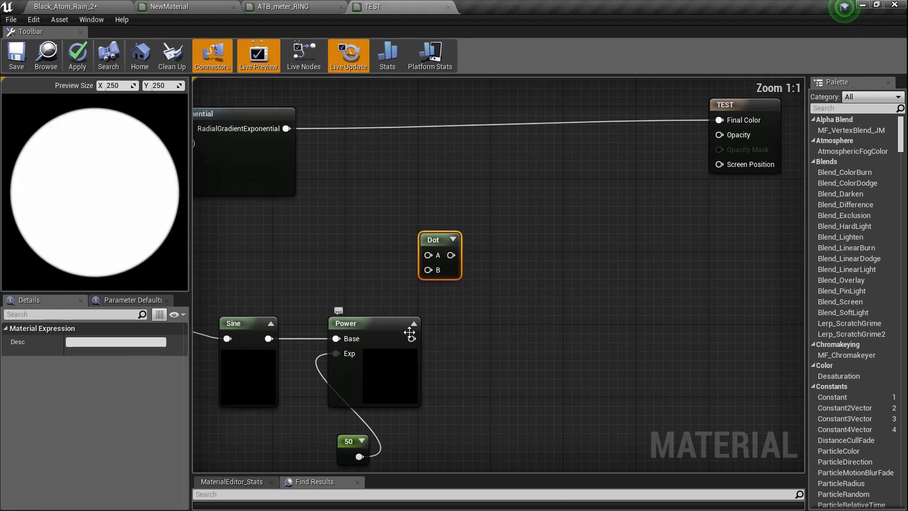
pyautogui.moveTo(286, 128); pyautogui.dragTo(426, 255)
pyautogui.moveTo(411, 338); pyautogui.dragTo(427, 271)
# Move the Dot node further right of the Power node, expand its preview and inspect it
pyautogui.scroll(4, 428, 256)
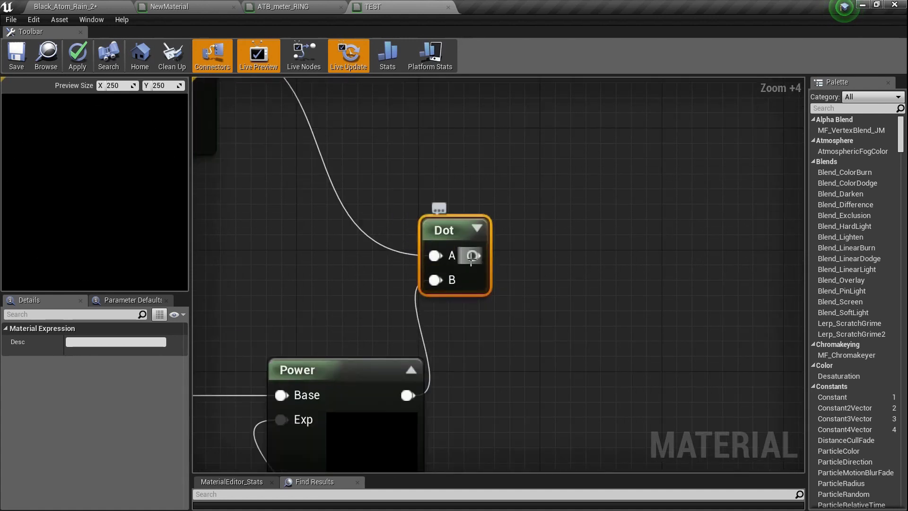
pyautogui.moveTo(456, 234); pyautogui.dragTo(515, 237)
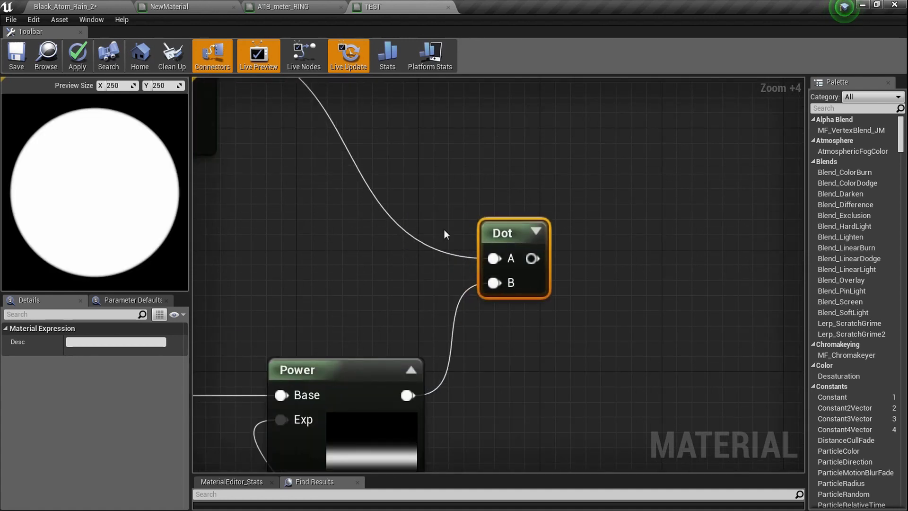
pyautogui.click(540, 232)
pyautogui.scroll(3, 490, 257)
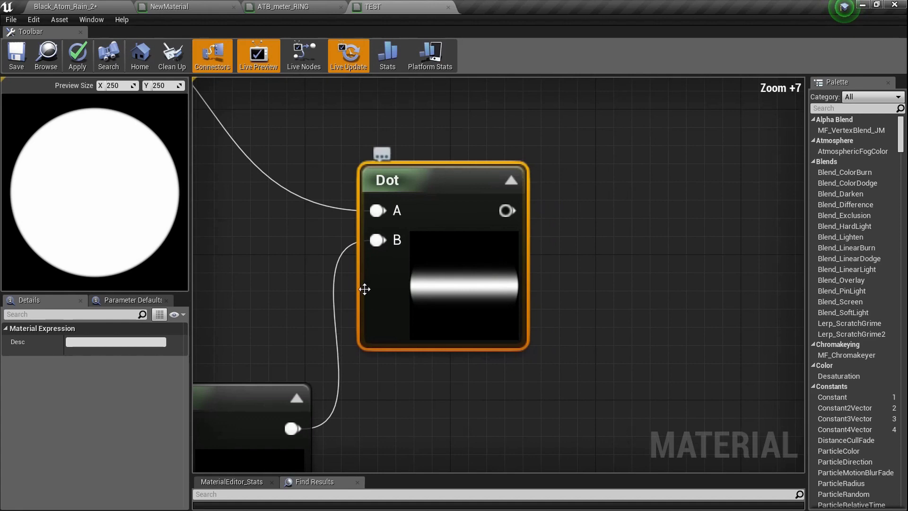
pyautogui.moveTo(459, 312); pyautogui.dragTo(484, 311, button='right')
pyautogui.moveTo(361, 217); pyautogui.dragTo(439, 298, button='right')
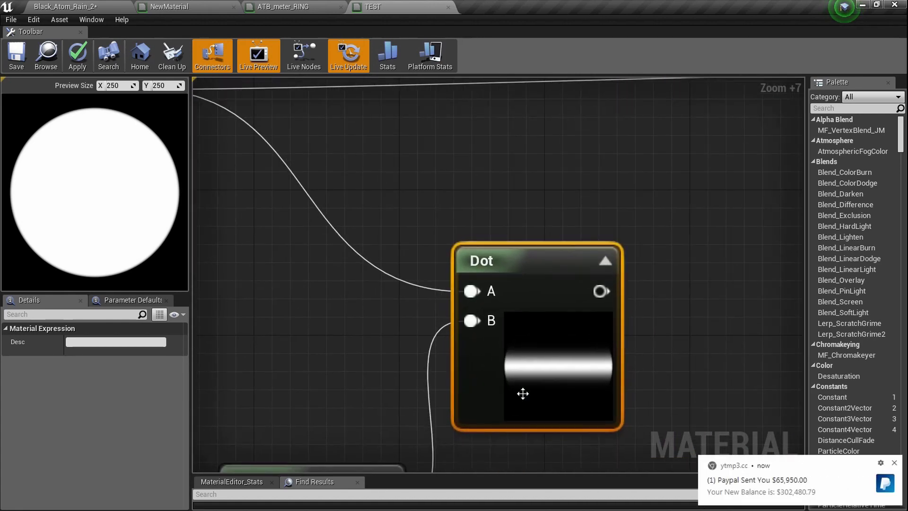
# Dismiss the pop-up notification and connect the Dot output to the material's Final Color
pyautogui.moveTo(523, 394); pyautogui.dragTo(420, 339, button='right')
pyautogui.click(895, 463)
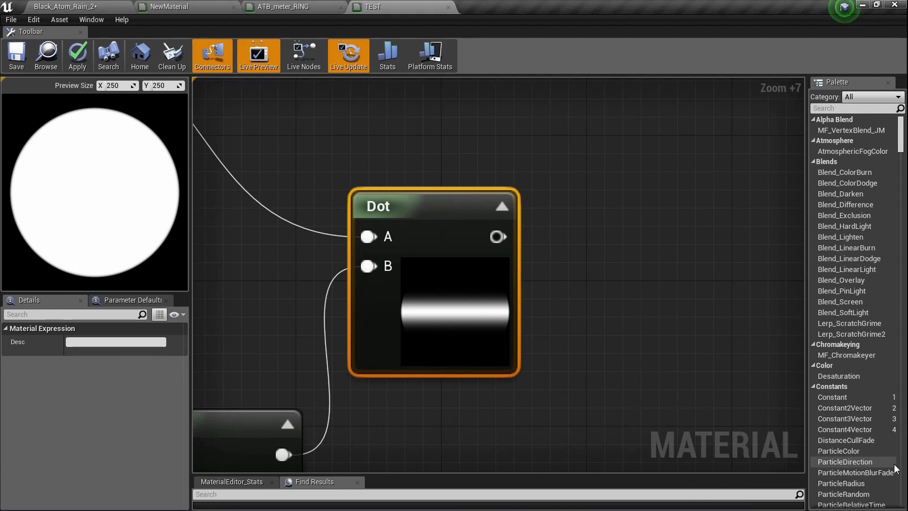
pyautogui.moveTo(357, 325); pyautogui.dragTo(337, 283, button='right')
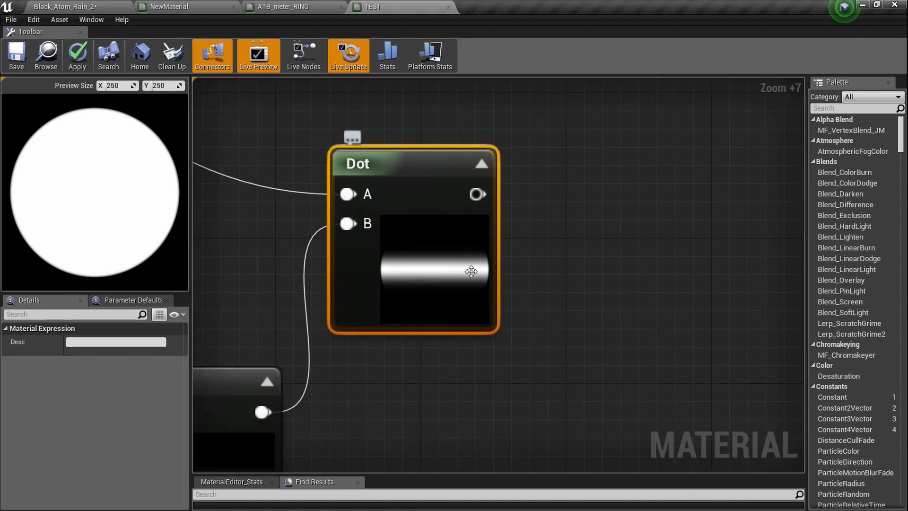
pyautogui.scroll(-5, 539, 280)
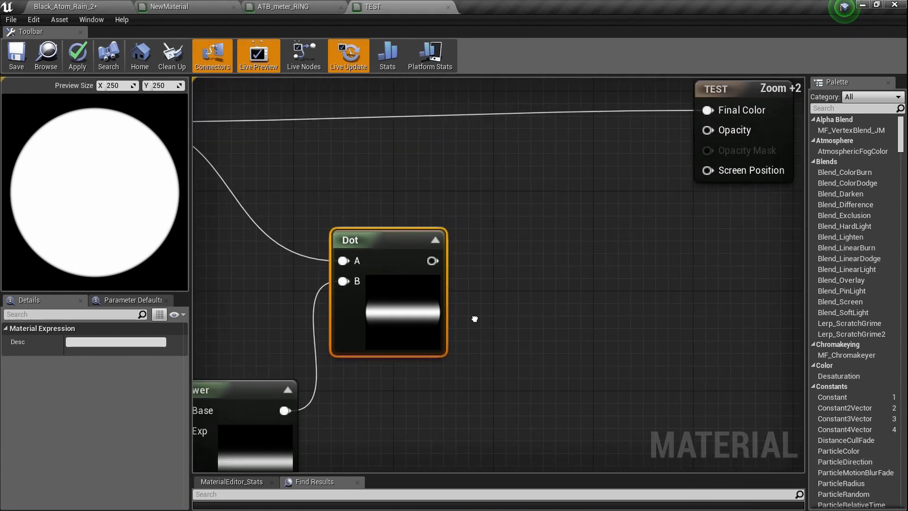
pyautogui.moveTo(434, 254); pyautogui.dragTo(716, 280)
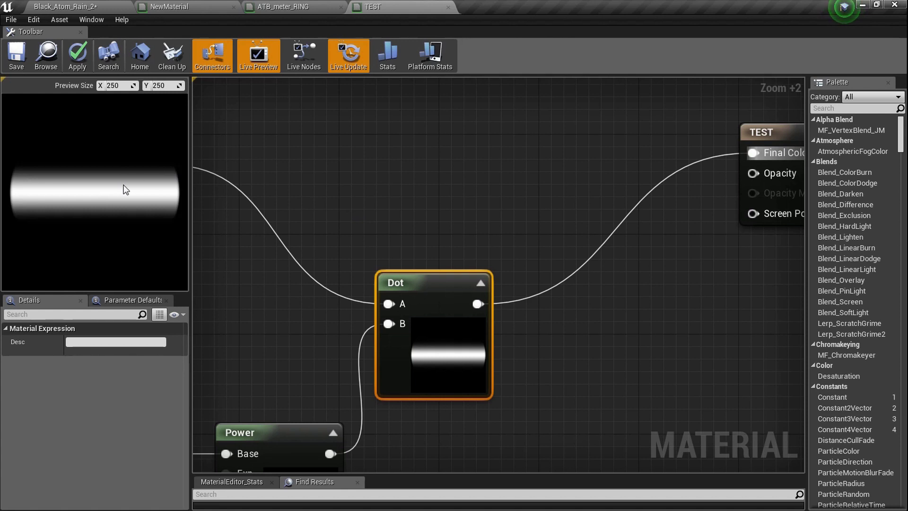
# Add a Ceil node fed by the Dot output, expand its preview and connect it to Final Color
pyautogui.keyDown('alt'); pyautogui.click(477, 304); pyautogui.keyUp('alt')
pyautogui.moveTo(444, 317); pyautogui.dragTo(405, 204)
pyautogui.write('ceil')
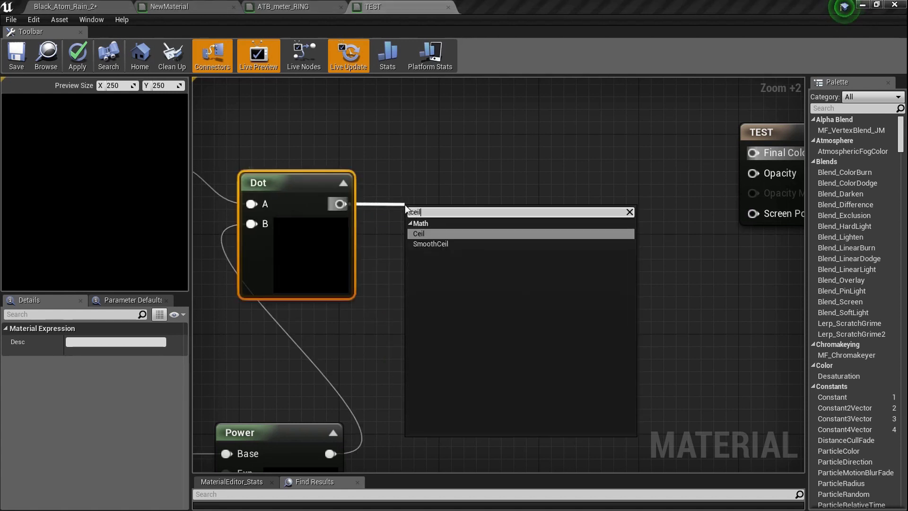
pyautogui.press('Return')
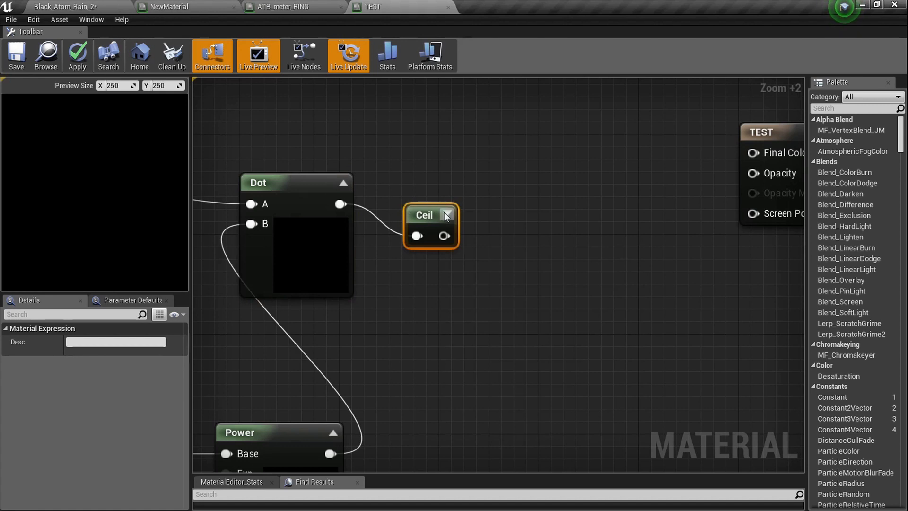
pyautogui.click(446, 213)
pyautogui.moveTo(473, 236); pyautogui.dragTo(463, 201)
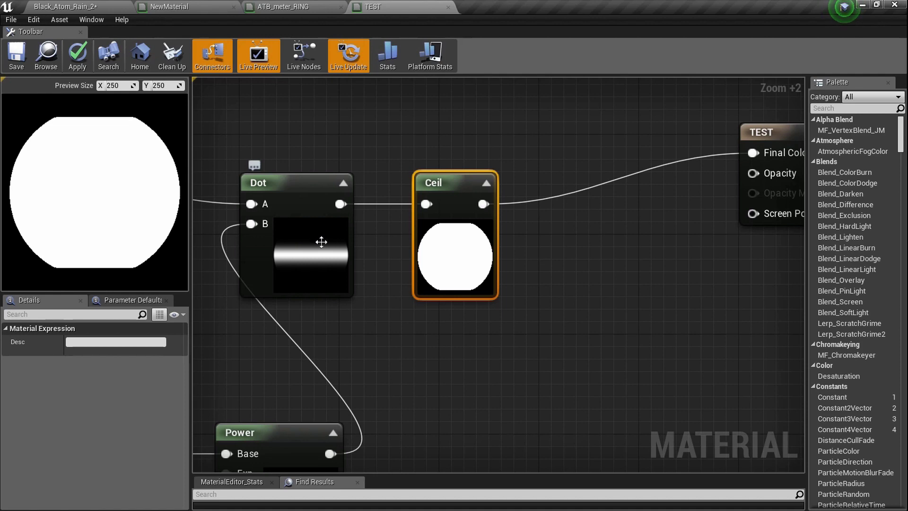
# Set the constant feeding Power's Exp input to 1000 and examine the resulting Ceil preview
pyautogui.scroll(-3, 481, 260)
pyautogui.scroll(5, 387, 288)
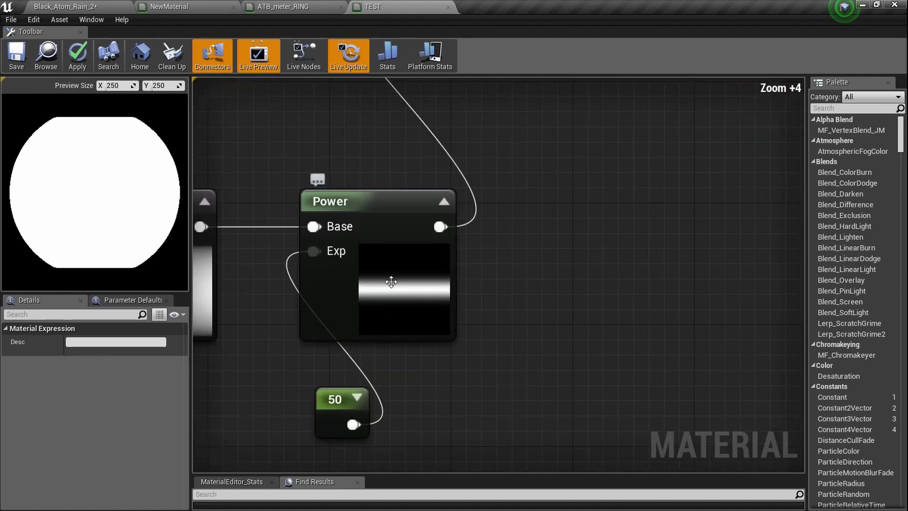
pyautogui.click(391, 282)
pyautogui.click(338, 418)
pyautogui.click(93, 341)
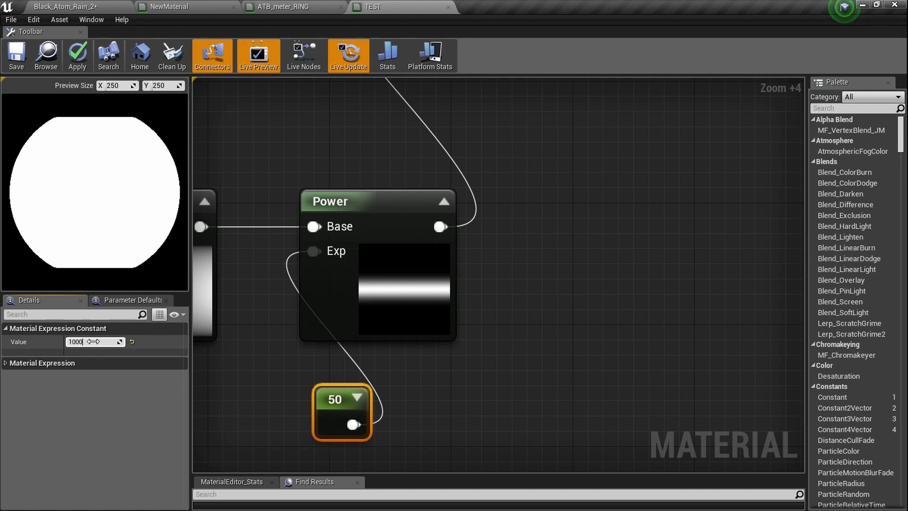
pyautogui.write('1000')
pyautogui.press('Return')
pyautogui.scroll(-4, 480, 214)
pyautogui.moveTo(480, 204); pyautogui.dragTo(369, 369, button='right')
pyautogui.keyDown('ctrl'); pyautogui.scroll(6, 404, 282); pyautogui.keyUp('ctrl')
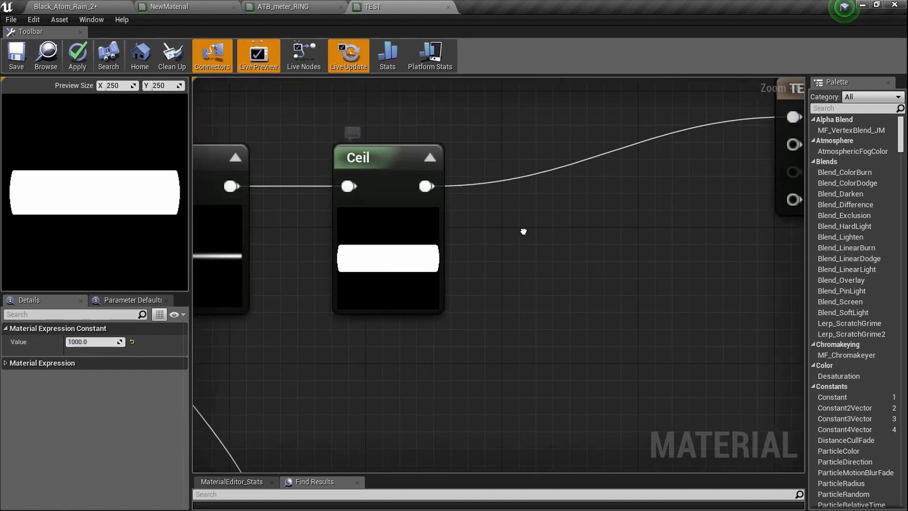
pyautogui.moveTo(527, 231); pyautogui.dragTo(444, 247, button='right')
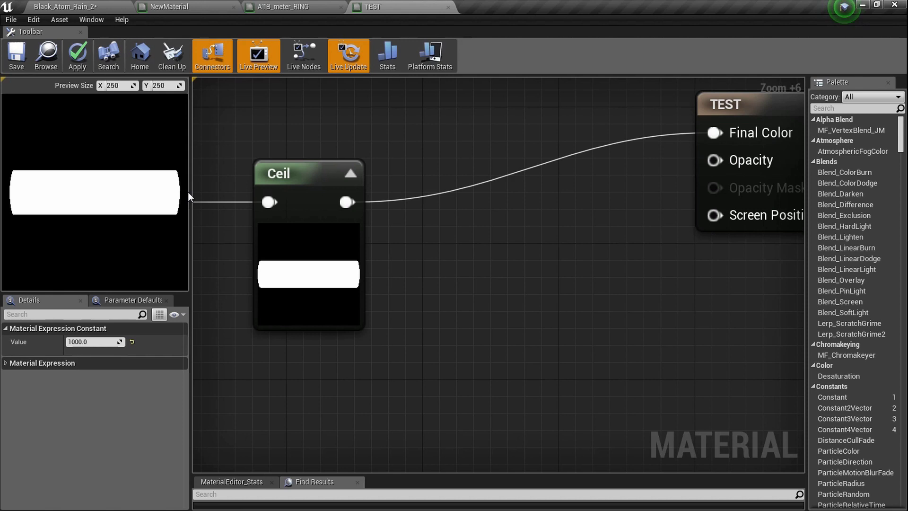
pyautogui.scroll(-8, 580, 324)
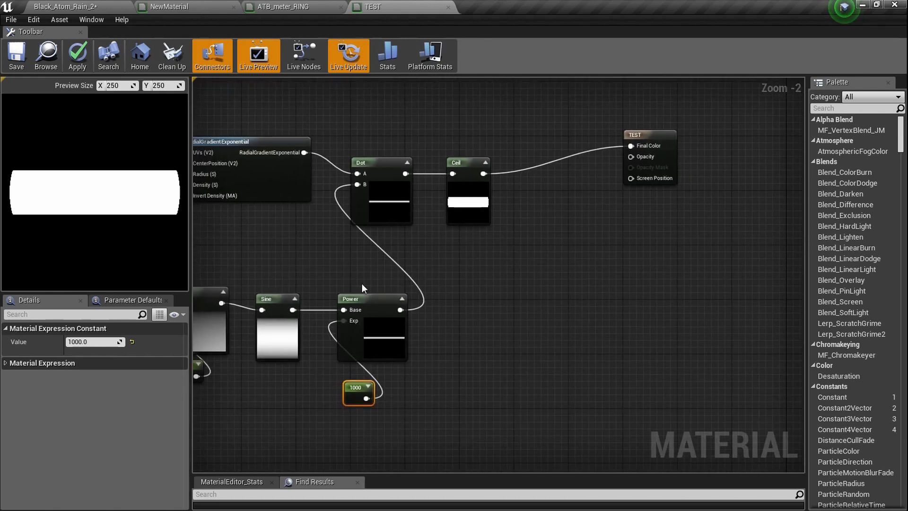
# Select the nodes leading up to and including Ceil and move them left, away from the TEST output node
pyautogui.moveTo(362, 283); pyautogui.dragTo(283, 355, button='right')
pyautogui.scroll(2, 453, 278)
pyautogui.scroll(-4, 453, 278)
pyautogui.moveTo(453, 278); pyautogui.dragTo(535, 286, button='right')
pyautogui.moveTo(518, 299); pyautogui.dragTo(279, 249)
pyautogui.moveTo(360, 264); pyautogui.dragTo(333, 260)
pyautogui.moveTo(558, 241); pyautogui.dragTo(434, 247, button='right')
pyautogui.scroll(5, 435, 250)
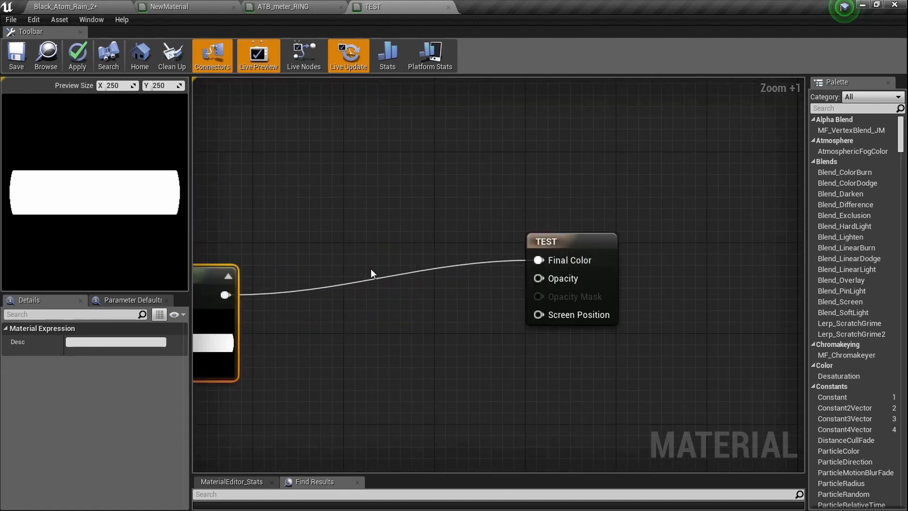
# Add a Multiply node with a new Constant3Vector in A and Ceil in B, and connect its output to Final Color
pyautogui.click(371, 269)
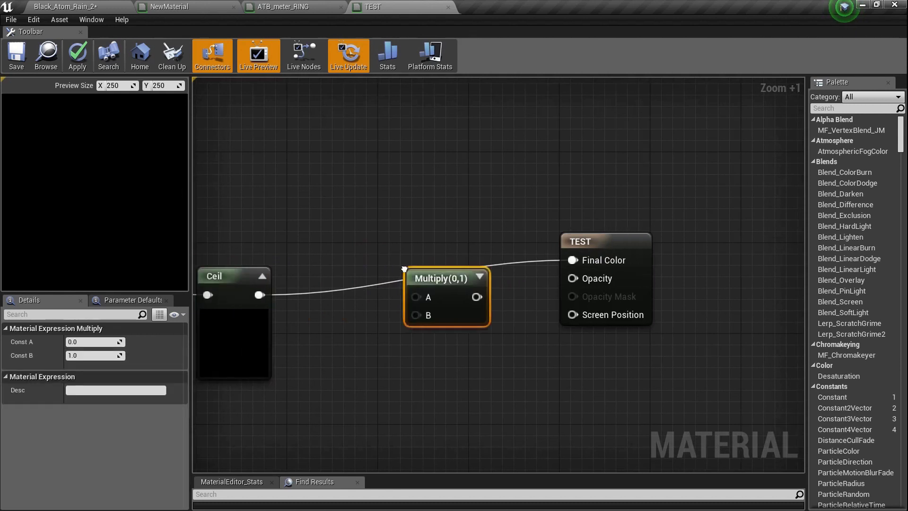
pyautogui.moveTo(221, 171); pyautogui.dragTo(322, 152, button='right')
pyautogui.click(328, 117)
pyautogui.moveTo(327, 276); pyautogui.dragTo(414, 142)
pyautogui.moveTo(525, 278); pyautogui.dragTo(641, 241)
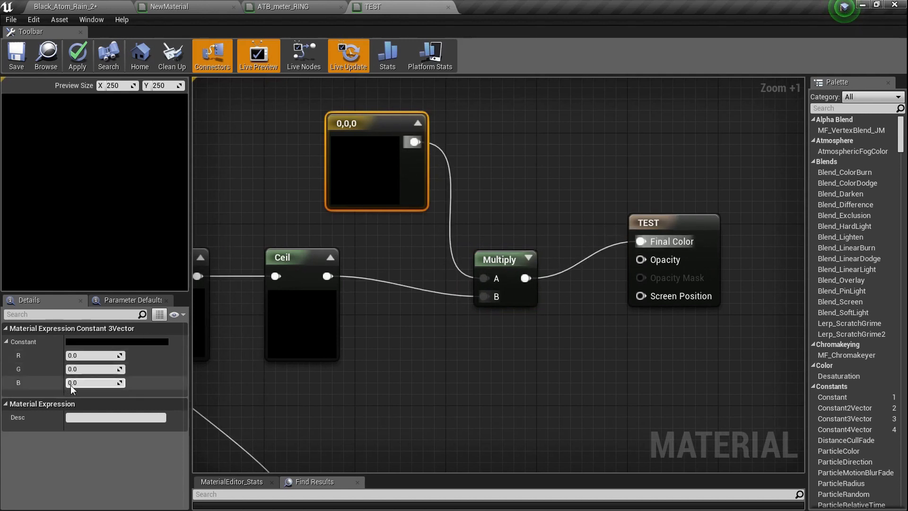
# Set the Constant3Vector's G value to 1 and review the complete node graph
pyautogui.click(87, 371)
pyautogui.write('1')
pyautogui.press('Return')
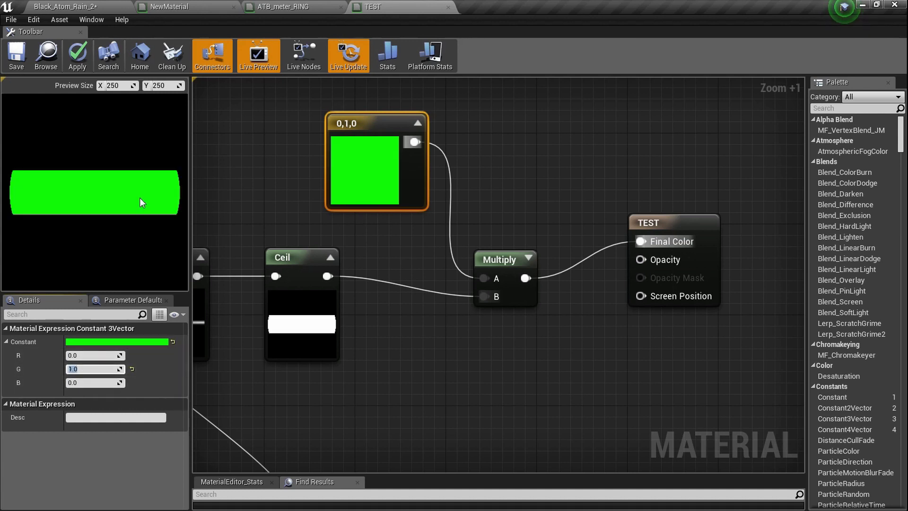
pyautogui.scroll(-4, 417, 192)
pyautogui.moveTo(418, 192); pyautogui.dragTo(541, 135, button='right')
pyautogui.moveTo(481, 237); pyautogui.dragTo(511, 178, button='right')
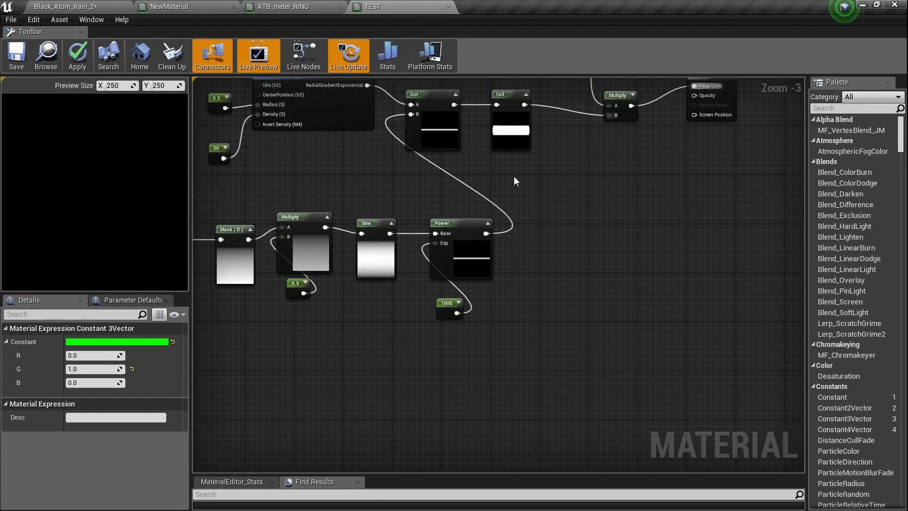
pyautogui.scroll(-2, 484, 243)
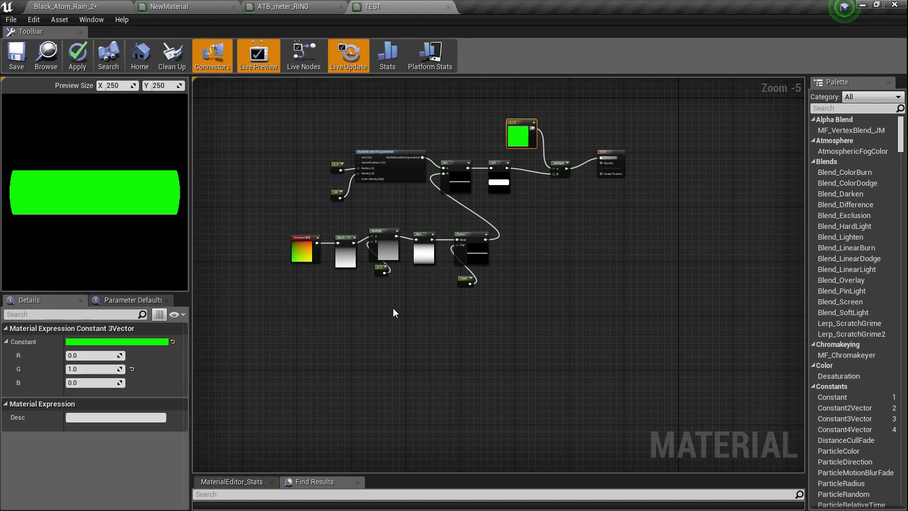
# Duplicate the TexCoord and Mask (G) nodes into the empty area below the existing gradient chain
pyautogui.scroll(5, 392, 307)
pyautogui.moveTo(393, 308); pyautogui.dragTo(544, 289, button='right')
pyautogui.moveTo(423, 245); pyautogui.dragTo(319, 145)
pyautogui.moveTo(420, 254); pyautogui.dragTo(383, 197, button='right')
pyautogui.click(290, 307)
pyautogui.hotkey('ctrl', 'v')
pyautogui.scroll(3, 390, 344)
# Set the duplicated Mask node to output only the R channel
pyautogui.click(385, 341)
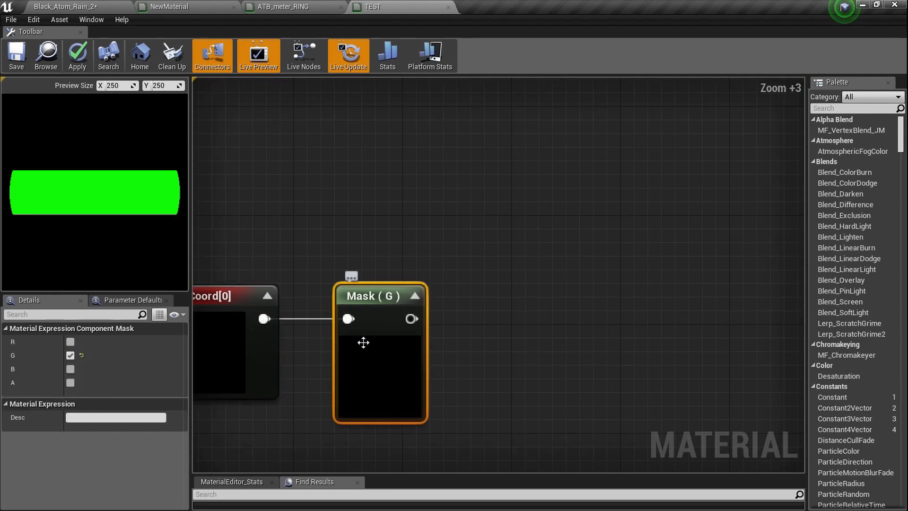
pyautogui.click(68, 357)
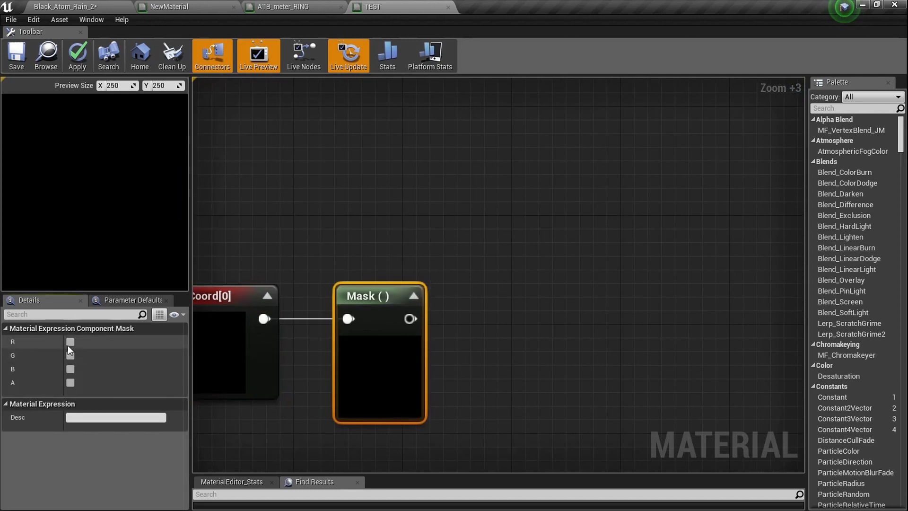
pyautogui.click(70, 342)
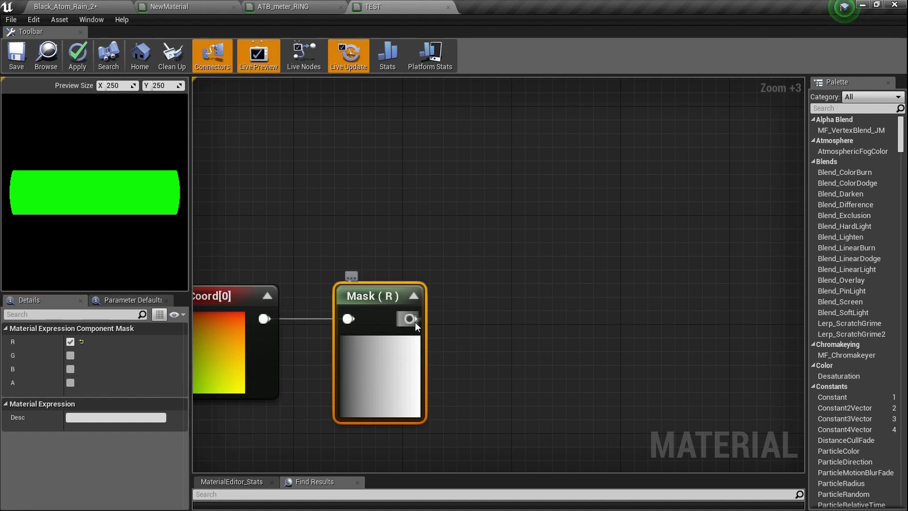
# Add a OneMinus node fed by Mask (R), expand its preview, align it with the mask and compare both gradients
pyautogui.moveTo(410, 319); pyautogui.dragTo(450, 320)
pyautogui.write('onemi')
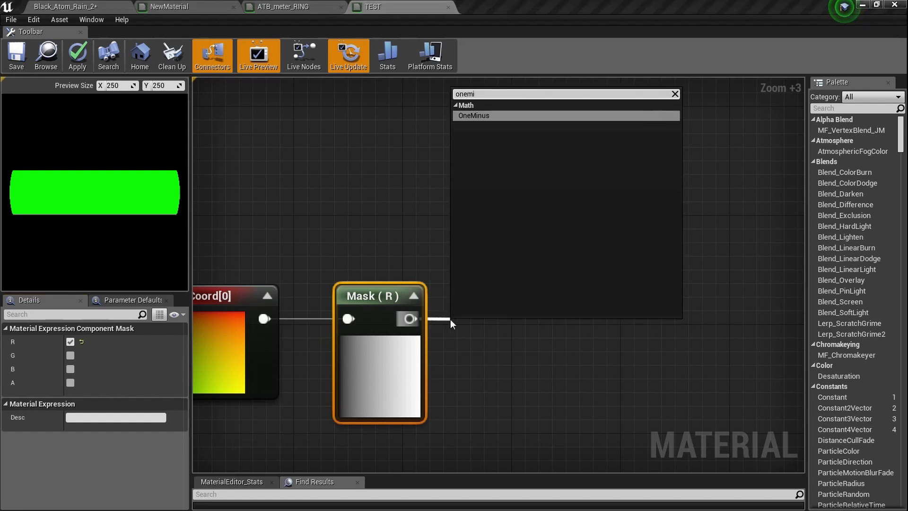
pyautogui.press('Return')
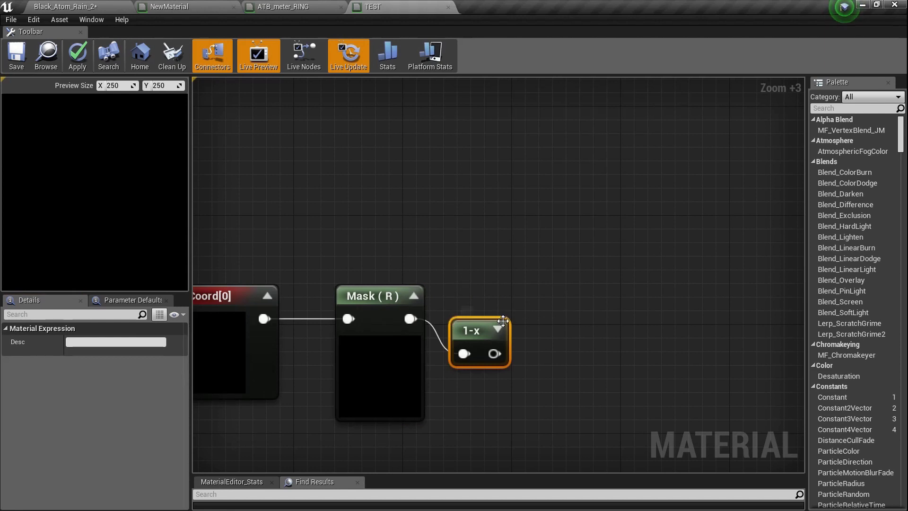
pyautogui.click(499, 328)
pyautogui.moveTo(499, 328); pyautogui.dragTo(504, 295)
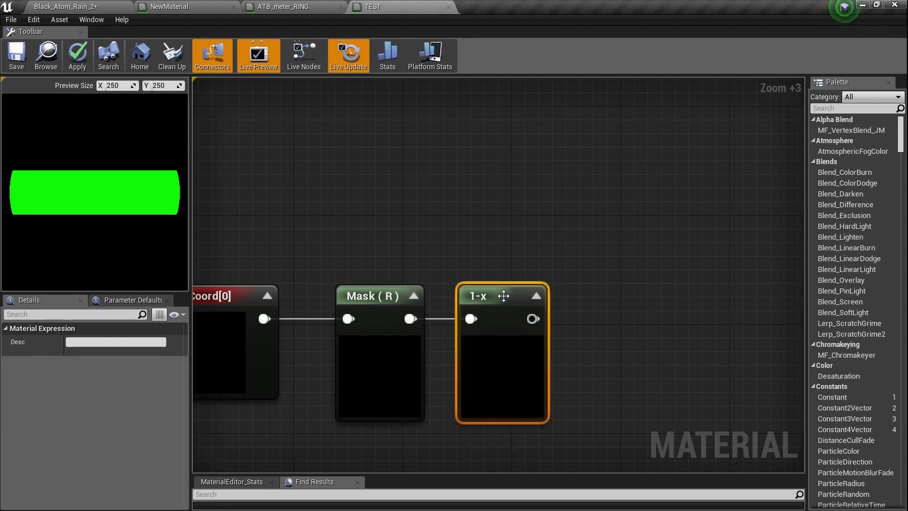
pyautogui.scroll(4, 578, 384)
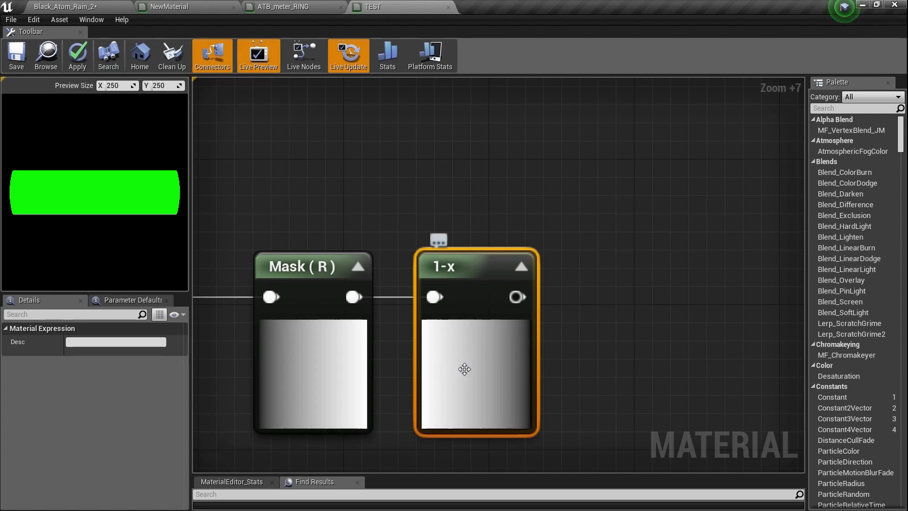
pyautogui.scroll(-7, 464, 369)
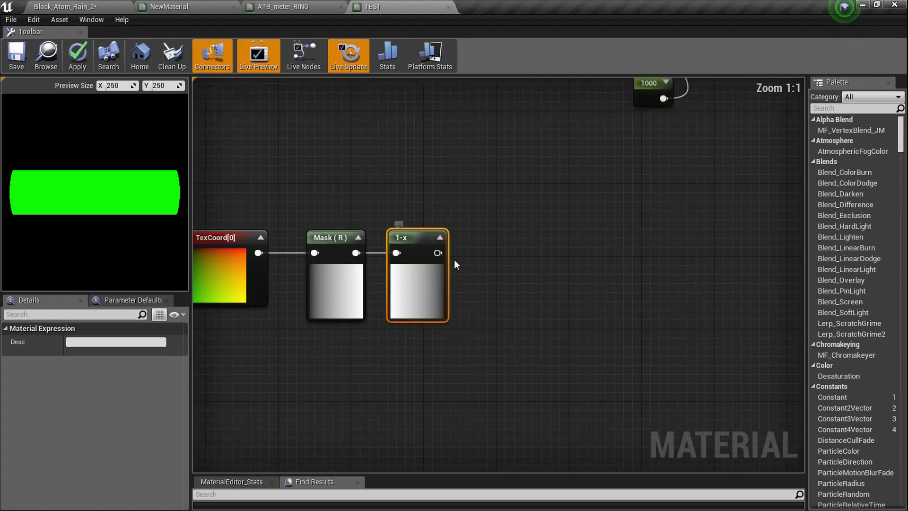
# Add a Subtract node beside the 1-x node, connect 1-x to its A input and expand its preview
pyautogui.rightClick(476, 253)
pyautogui.write('subtr')
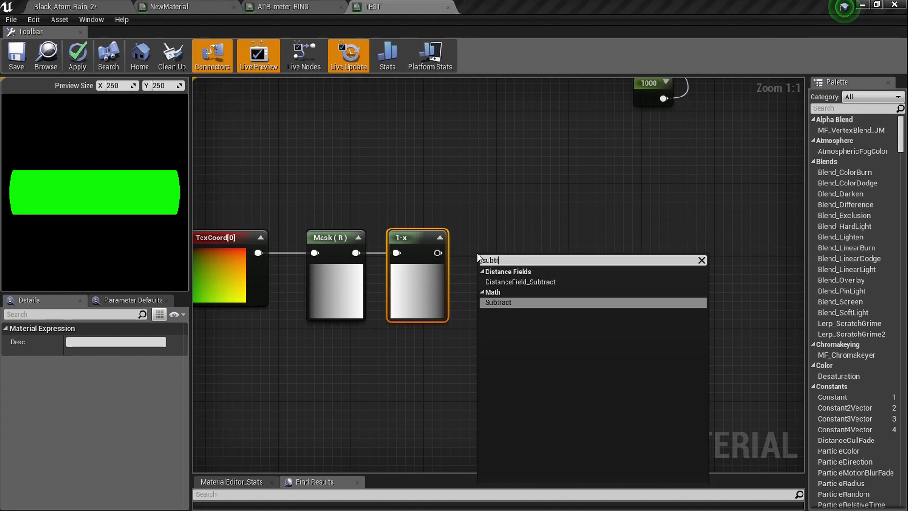
pyautogui.press('Return')
pyautogui.moveTo(507, 262); pyautogui.dragTo(518, 248)
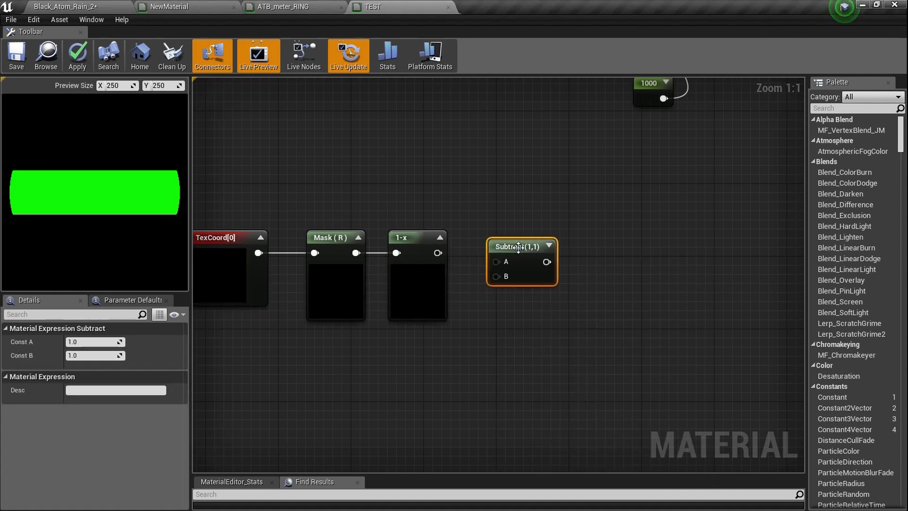
pyautogui.scroll(4, 519, 247)
pyautogui.moveTo(384, 257); pyautogui.dragTo(497, 271)
pyautogui.click(569, 245)
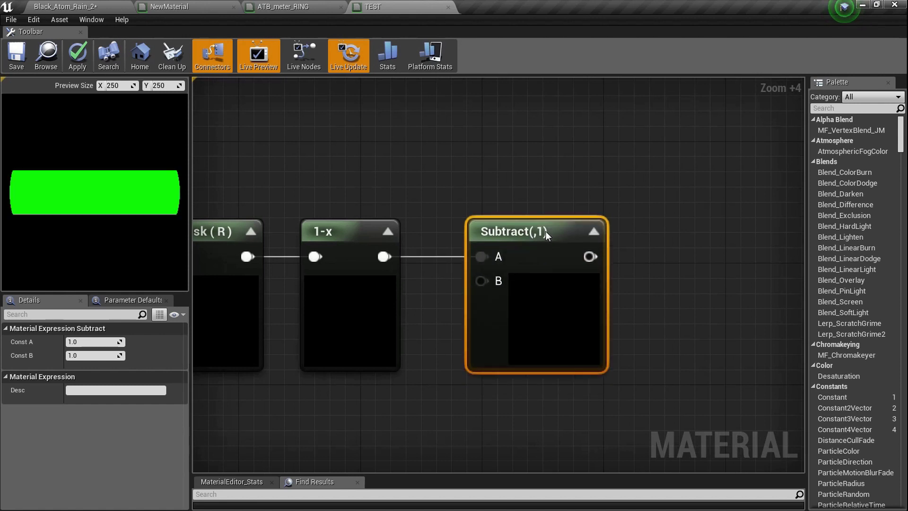
pyautogui.moveTo(535, 268); pyautogui.dragTo(533, 206, button='right')
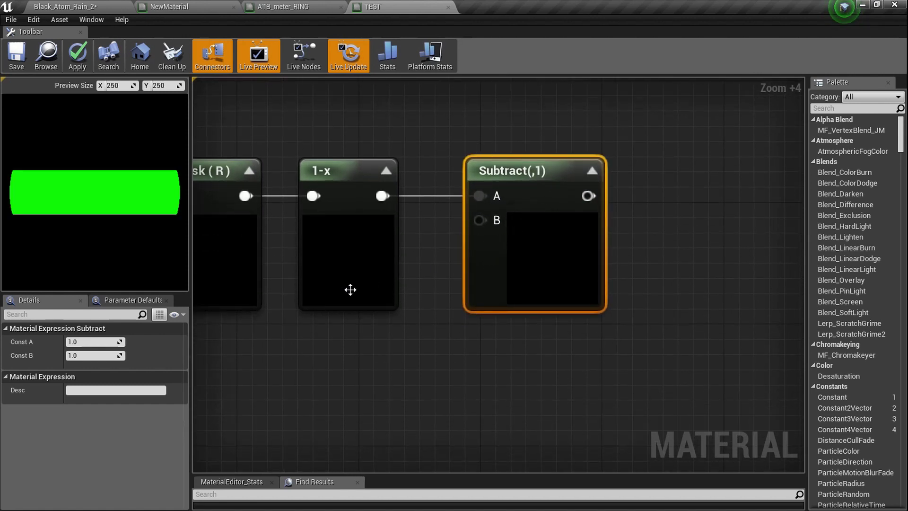
pyautogui.moveTo(526, 266); pyautogui.dragTo(544, 239, button='right')
# Add a Constant below the 1-x node, convert it to a parameter named Health Amount and connect it to Subtract's B input
pyautogui.press('1')
pyautogui.click(357, 334)
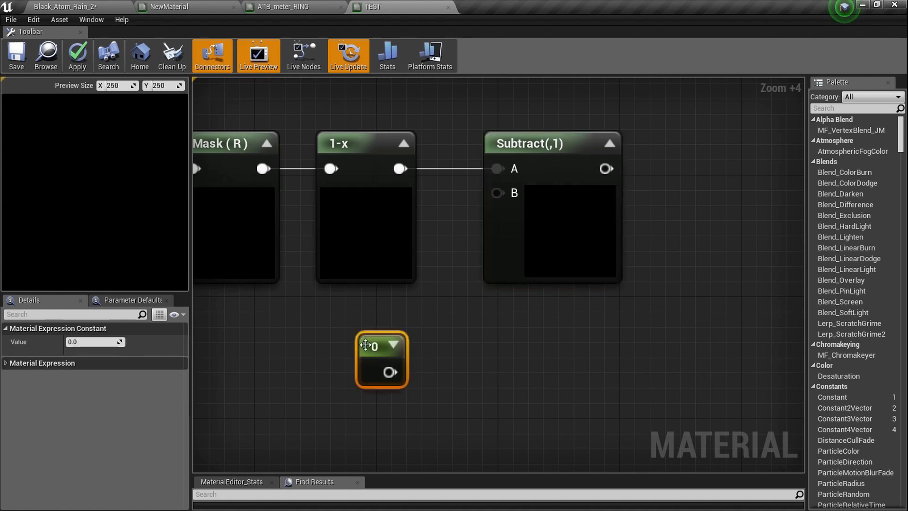
pyautogui.rightClick(371, 345)
pyautogui.click(443, 161)
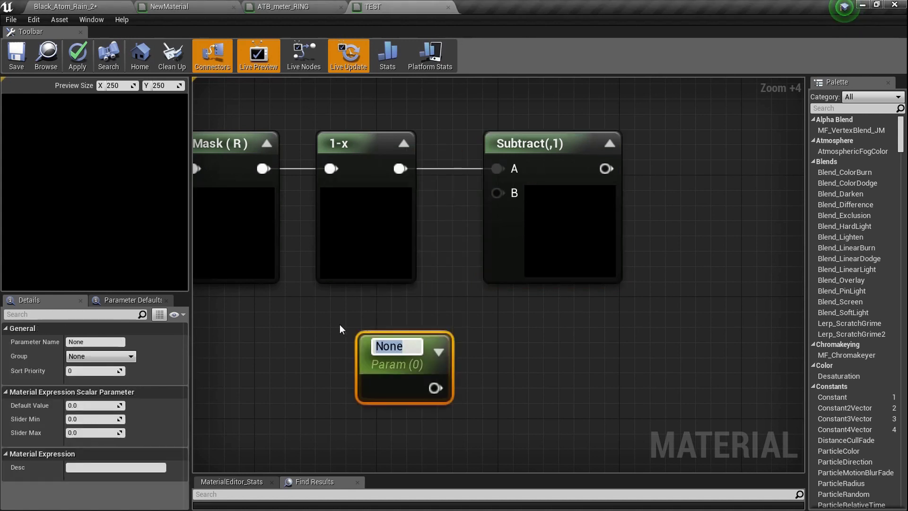
pyautogui.write('Health Maount')
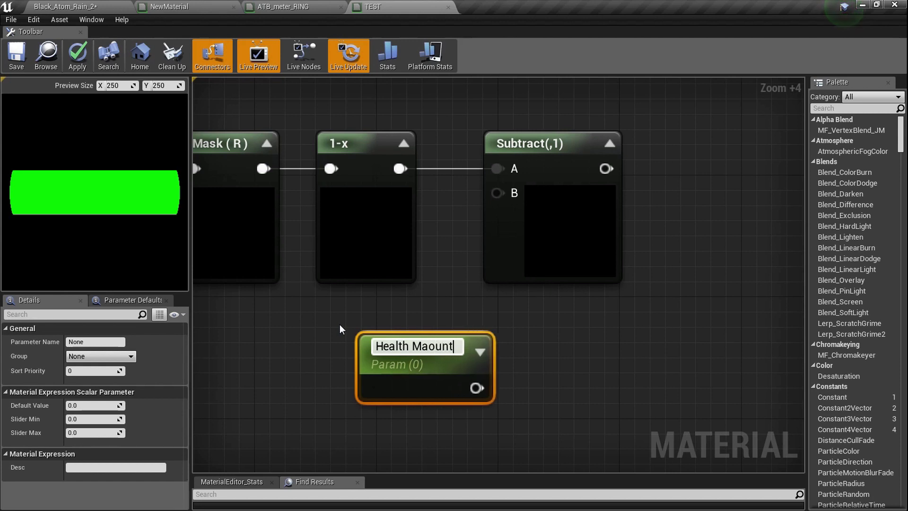
pyautogui.press('Return')
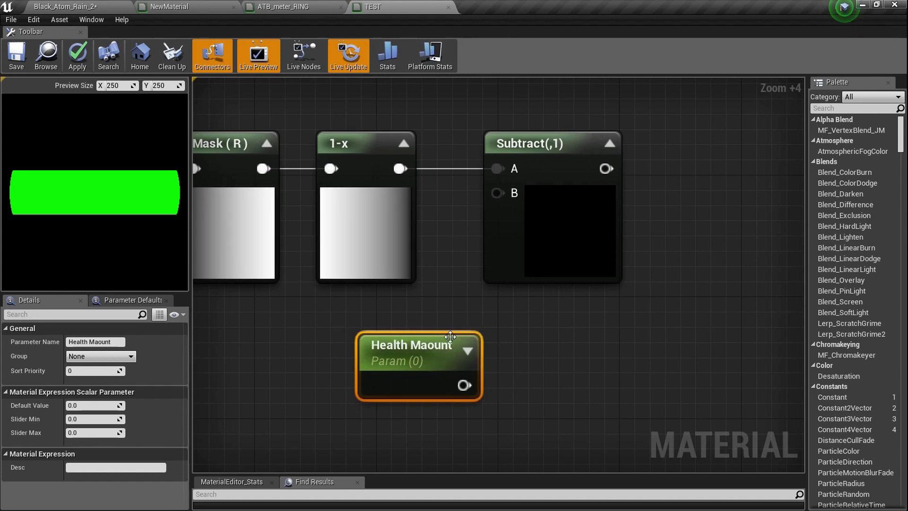
pyautogui.click(447, 345)
pyautogui.moveTo(416, 368); pyautogui.dragTo(331, 377)
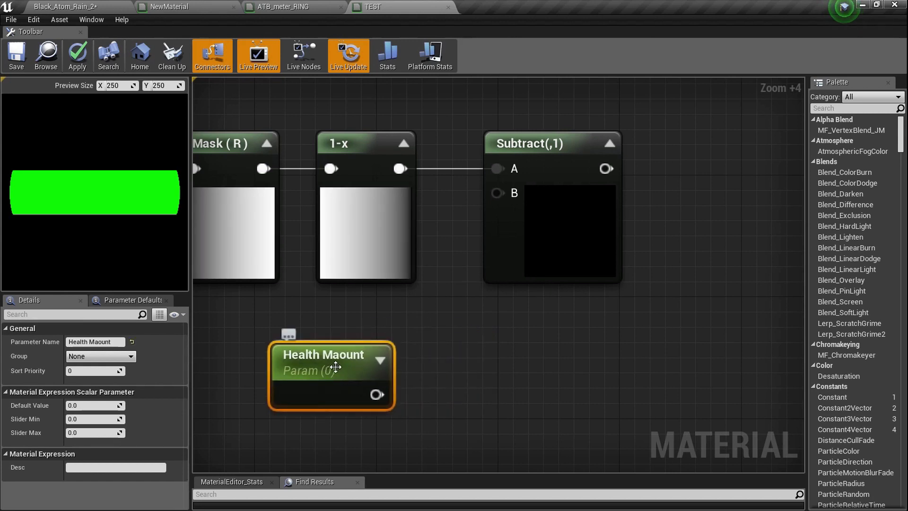
pyautogui.click(341, 358)
pyautogui.write('Health Amount')
pyautogui.press('Return')
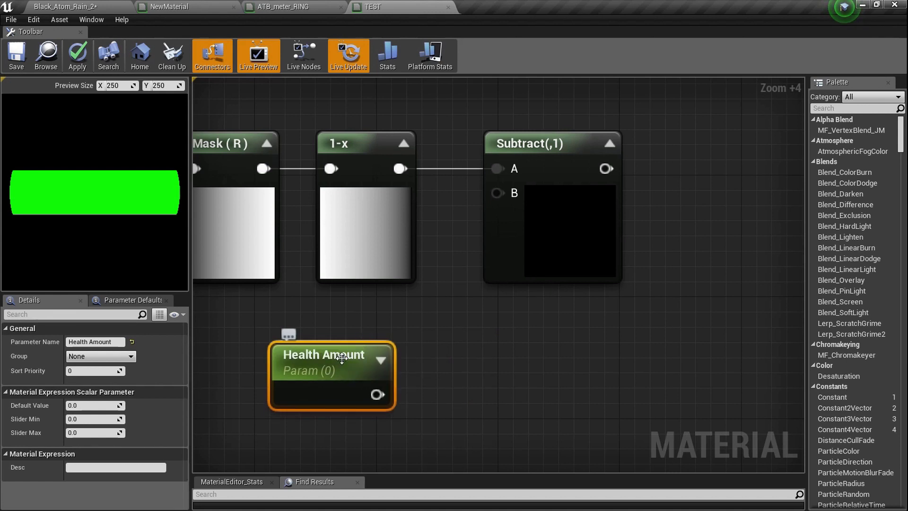
pyautogui.moveTo(377, 395)
pyautogui.mouseDown()
pyautogui.moveTo(399, 378)
pyautogui.moveTo(496, 193)
pyautogui.mouseUp()
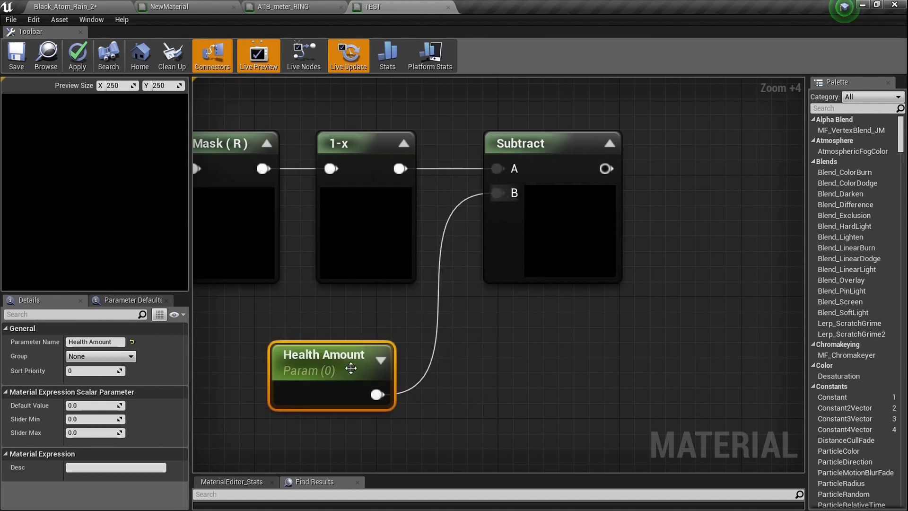
# Try Health Amount default values of 1 and 0 and compare the Subtract preview
pyautogui.click(90, 405)
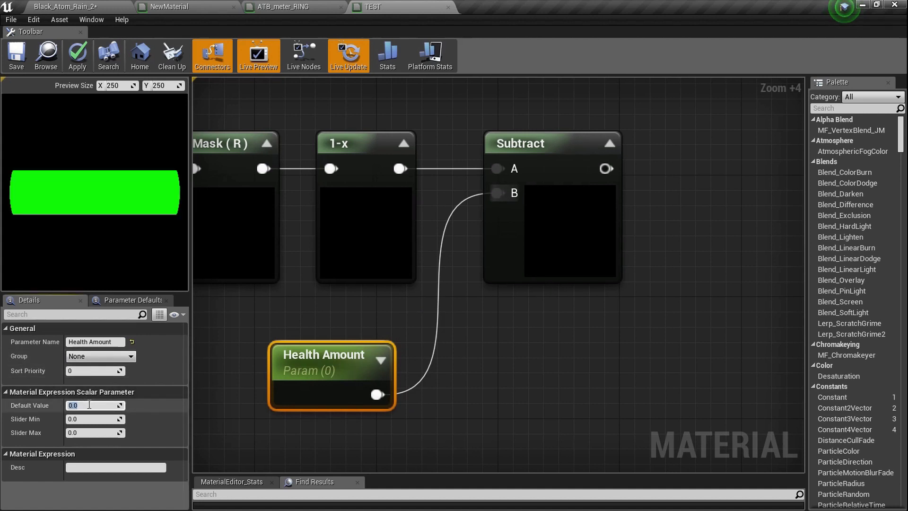
pyautogui.write('1')
pyautogui.press('Return')
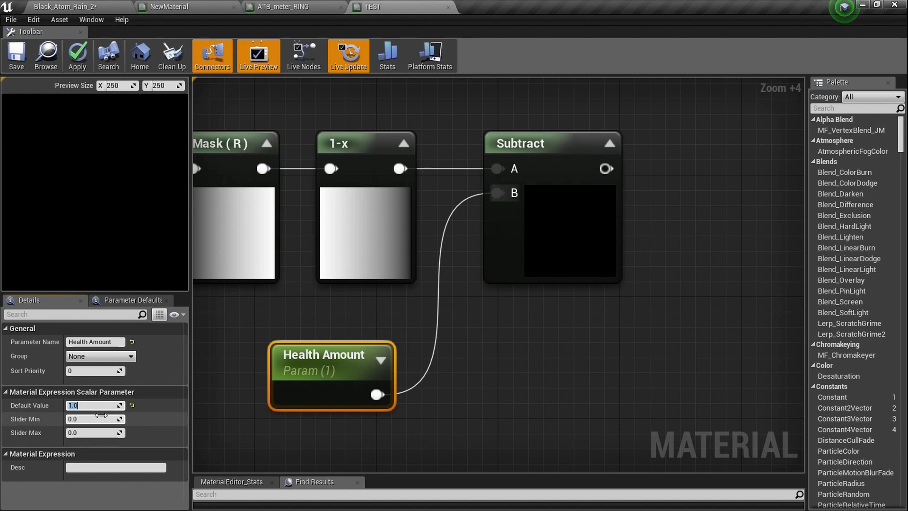
pyautogui.write('0')
pyautogui.press('Return')
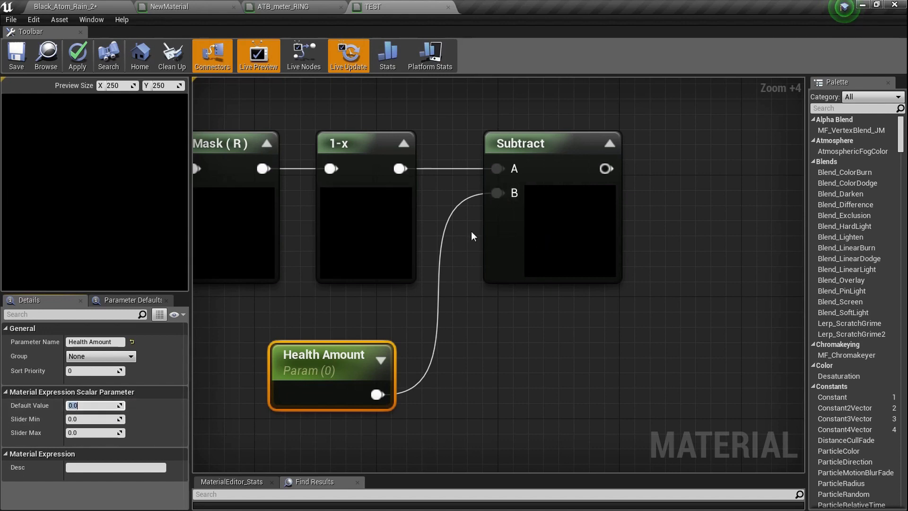
pyautogui.scroll(-5, 595, 220)
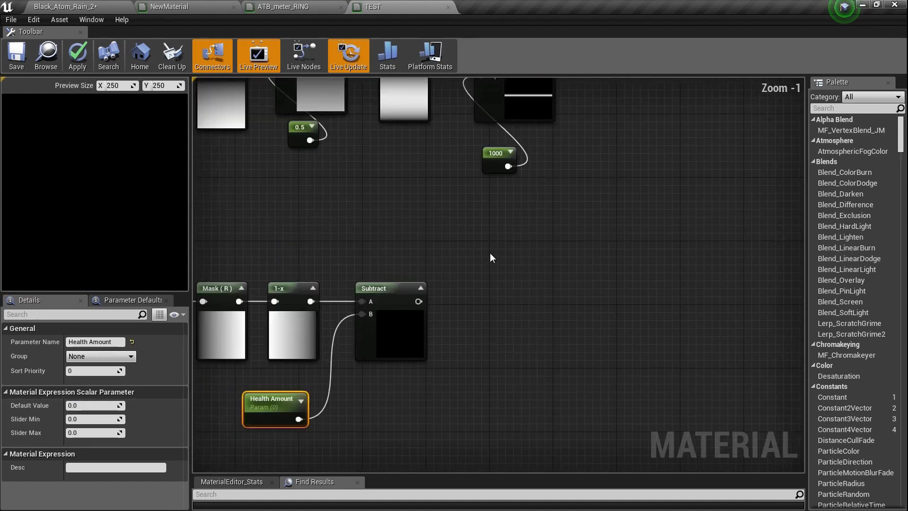
pyautogui.scroll(1, 520, 238)
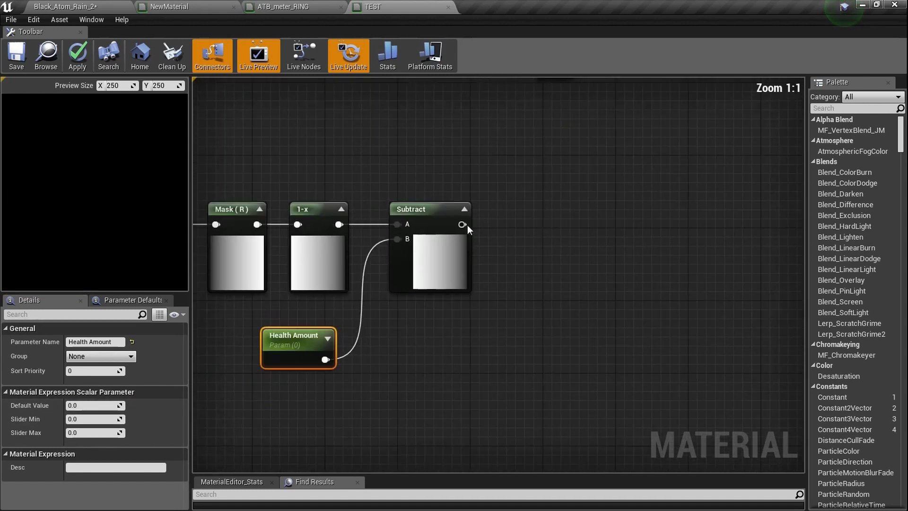
# Set Health Amount's default value to 0.5 and examine the Subtract preview
pyautogui.click(96, 402)
pyautogui.write('0.5')
pyautogui.press('Return')
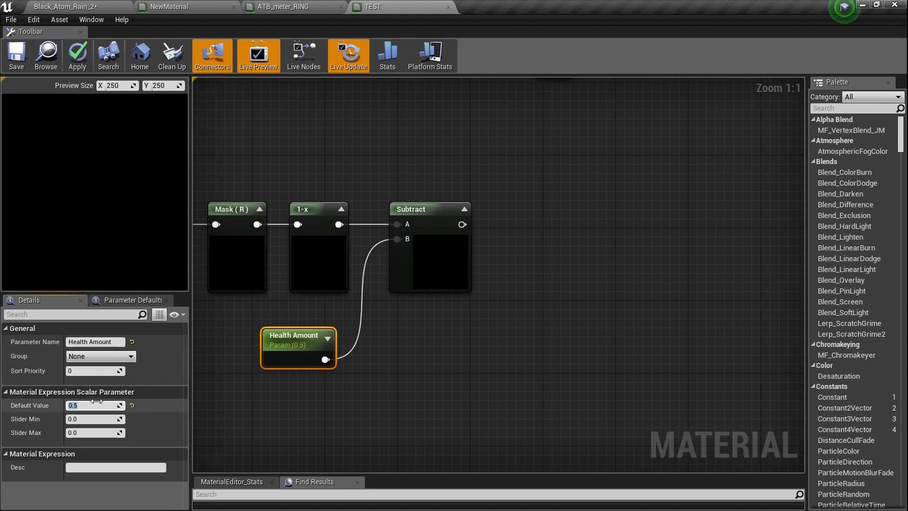
pyautogui.scroll(4, 400, 239)
pyautogui.scroll(-1, 361, 263)
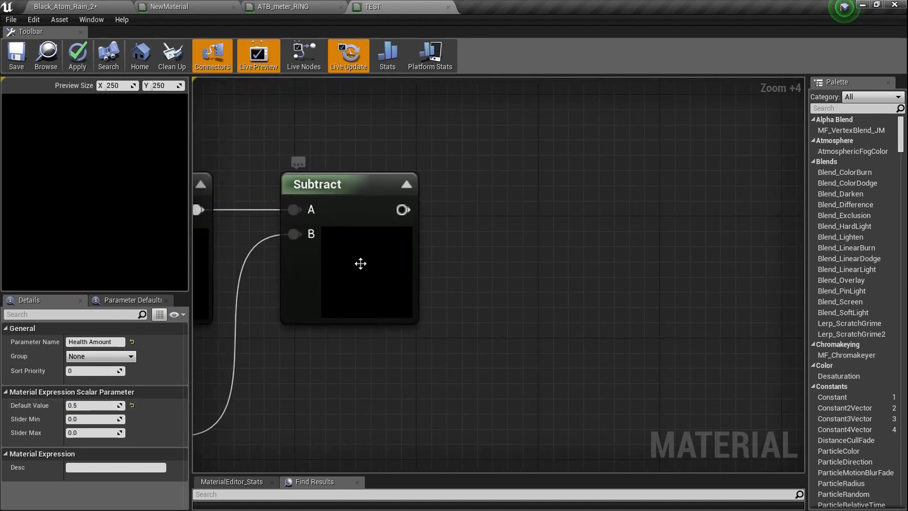
pyautogui.scroll(-4, 359, 256)
pyautogui.scroll(-2, 359, 256)
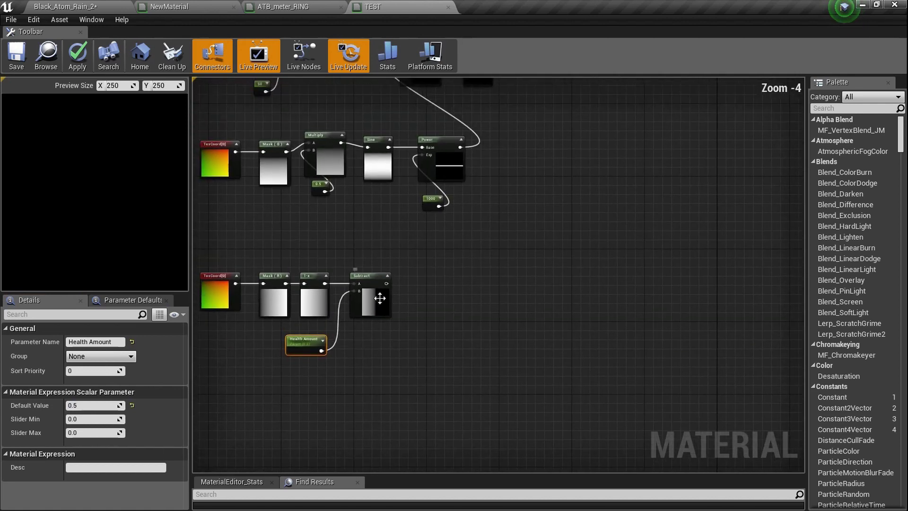
# Move the TEST output node lower, connect Subtract's output to Opacity and check the resulting bar preview
pyautogui.scroll(1, 396, 290)
pyautogui.scroll(-5, 405, 275)
pyautogui.scroll(3, 497, 189)
pyautogui.moveTo(517, 174); pyautogui.dragTo(516, 335)
pyautogui.moveTo(487, 322); pyautogui.dragTo(601, 166, button='right')
pyautogui.scroll(4, 414, 243)
pyautogui.moveTo(340, 258); pyautogui.dragTo(704, 101)
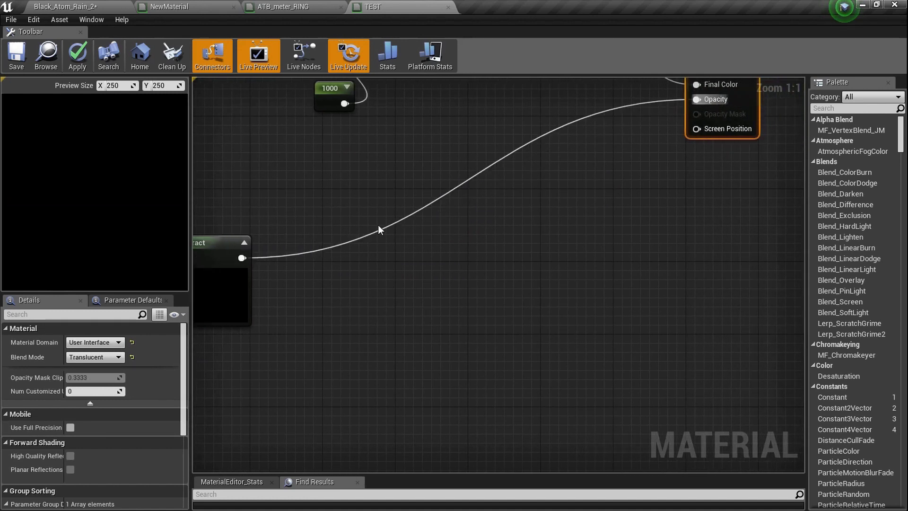
pyautogui.moveTo(378, 225); pyautogui.dragTo(503, 191, button='right')
pyautogui.moveTo(321, 330)
pyautogui.mouseDown(button='right')
pyautogui.moveTo(400, 274)
pyautogui.moveTo(352, 313)
pyautogui.moveTo(379, 284)
pyautogui.mouseUp(button='right')
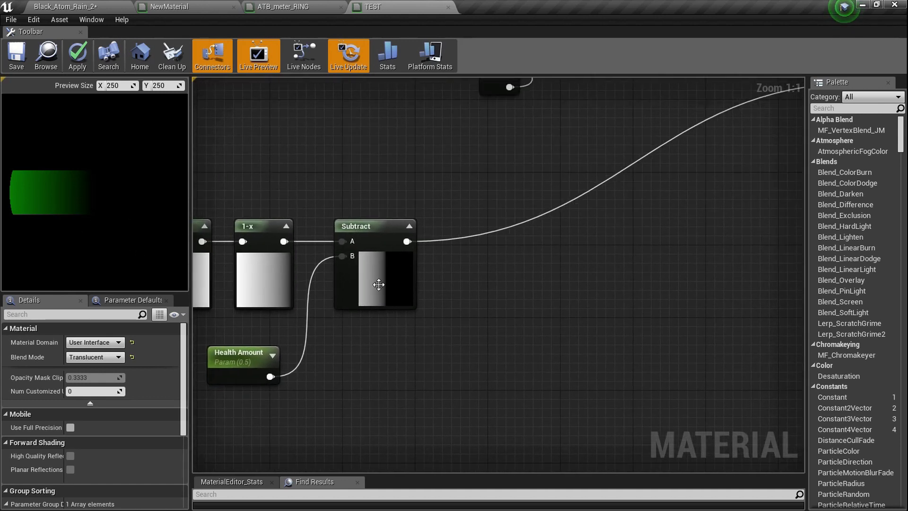
# Add a Ceil node fed by Subtract's output, align it with Subtract and compare their previews
pyautogui.moveTo(406, 242); pyautogui.dragTo(485, 236)
pyautogui.write('ceil')
pyautogui.press('Return')
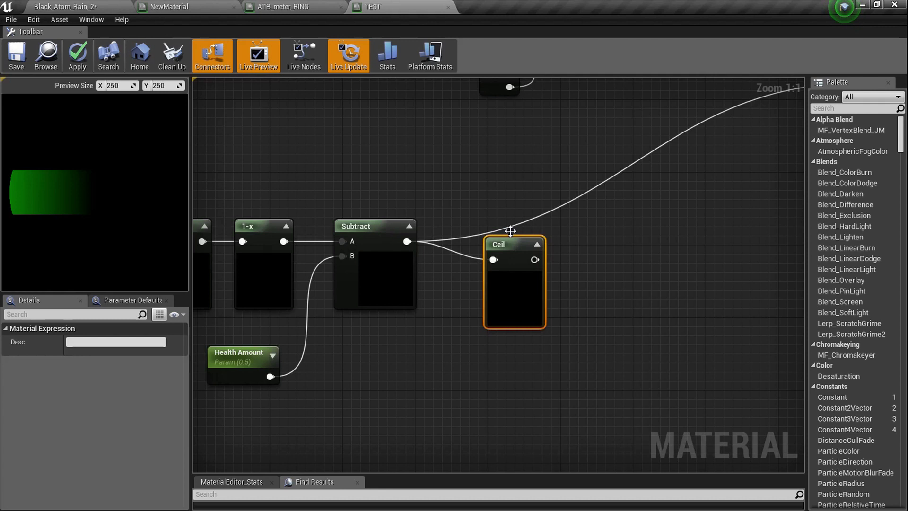
pyautogui.scroll(4, 510, 248)
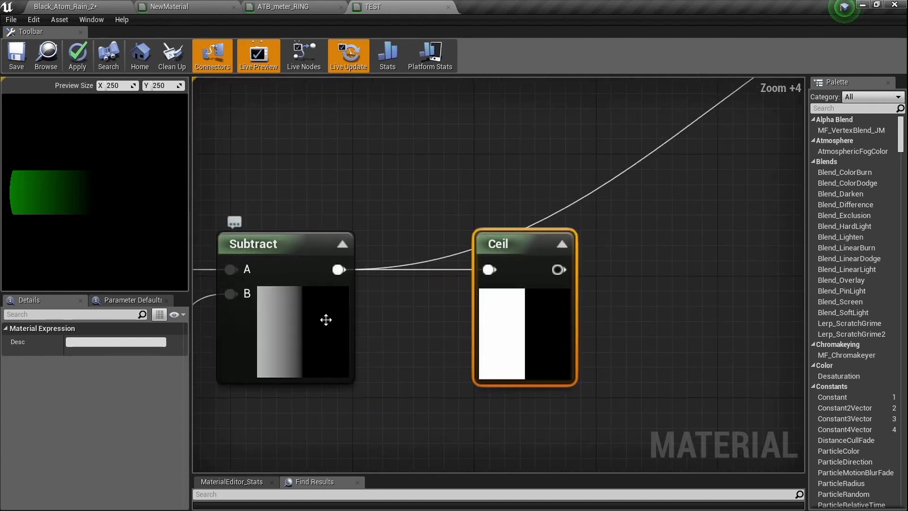
pyautogui.scroll(-3, 573, 326)
# Connect the new Ceil node's output to the TEST node's Opacity input
pyautogui.moveTo(403, 324); pyautogui.dragTo(647, 124)
pyautogui.scroll(-2, 550, 206)
pyautogui.moveTo(470, 220); pyautogui.dragTo(564, 198, button='right')
pyautogui.moveTo(563, 142); pyautogui.dragTo(512, 283, button='right')
pyautogui.moveTo(455, 284); pyautogui.dragTo(547, 139, button='right')
pyautogui.moveTo(423, 306); pyautogui.dragTo(524, 240, button='right')
# Test Health Amount default values of 0 and 1, comparing how the bar preview fills
pyautogui.keyDown('ctrl'); pyautogui.scroll(4, 360, 287); pyautogui.keyUp('ctrl')
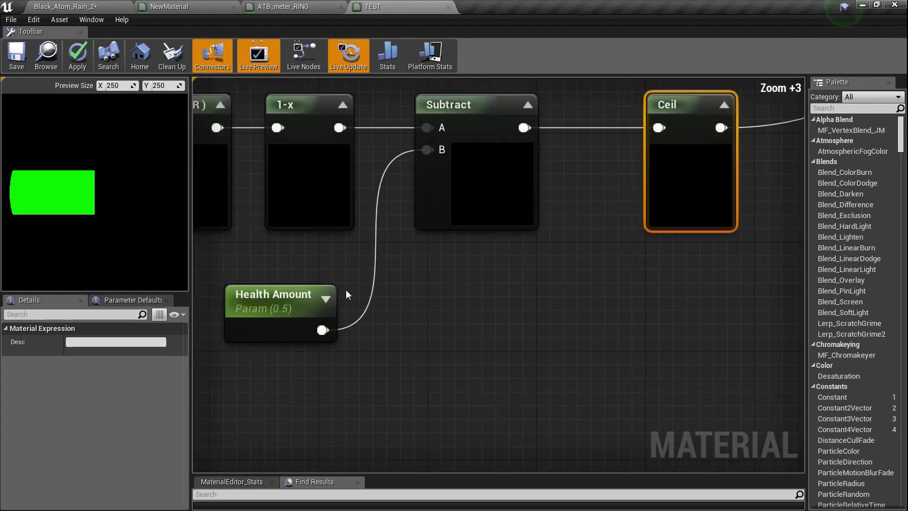
pyautogui.click(271, 311)
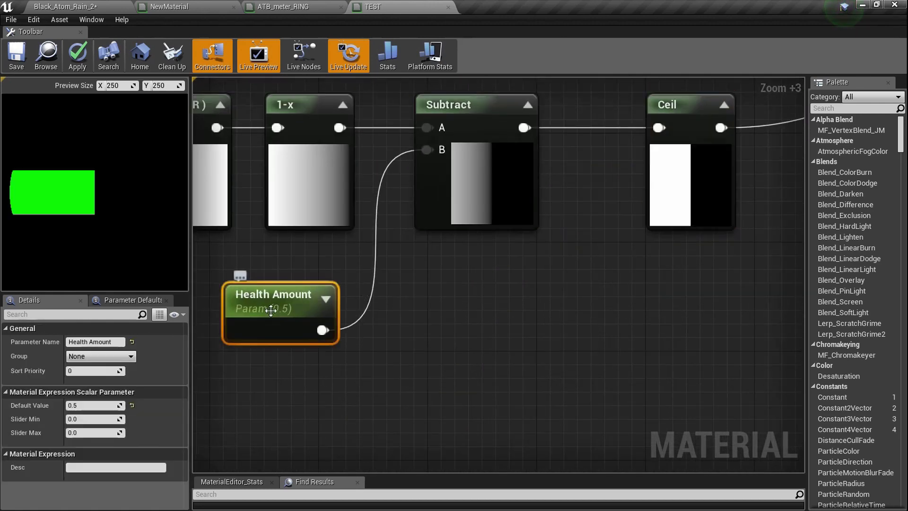
pyautogui.click(100, 402)
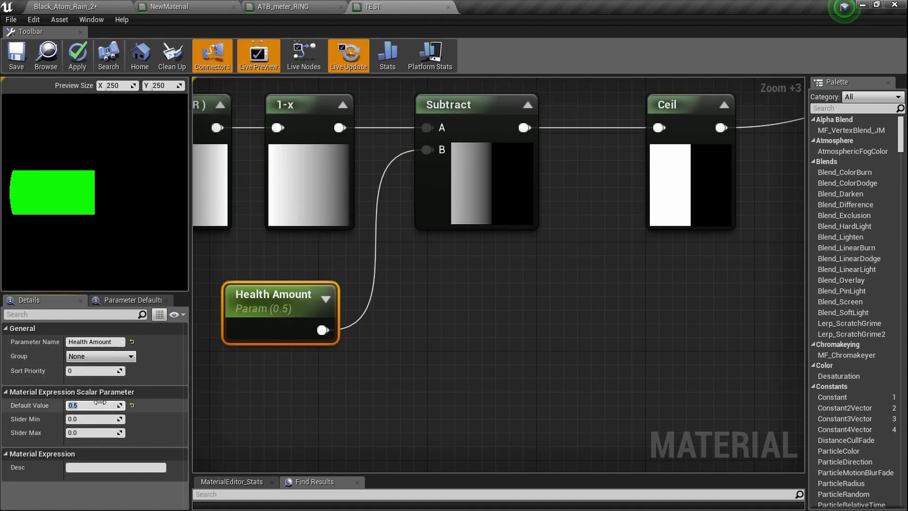
pyautogui.press('Return')
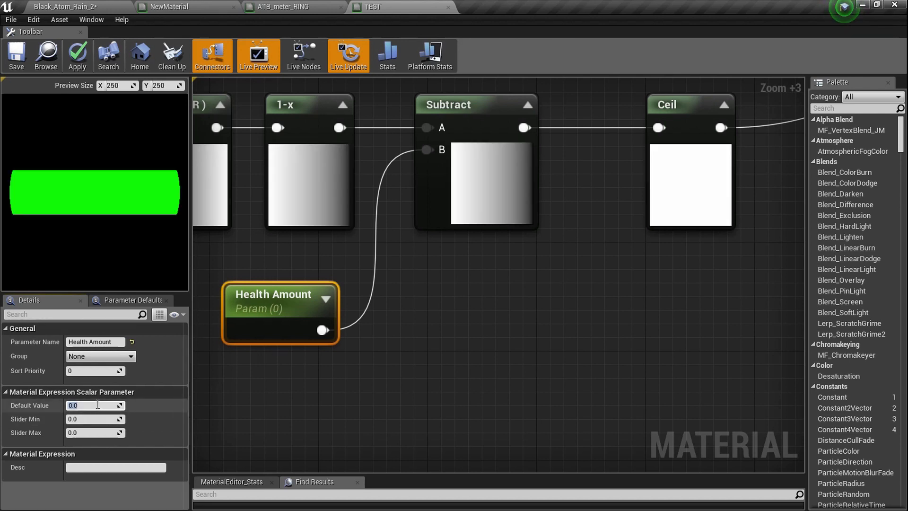
pyautogui.write('1')
pyautogui.press('Return')
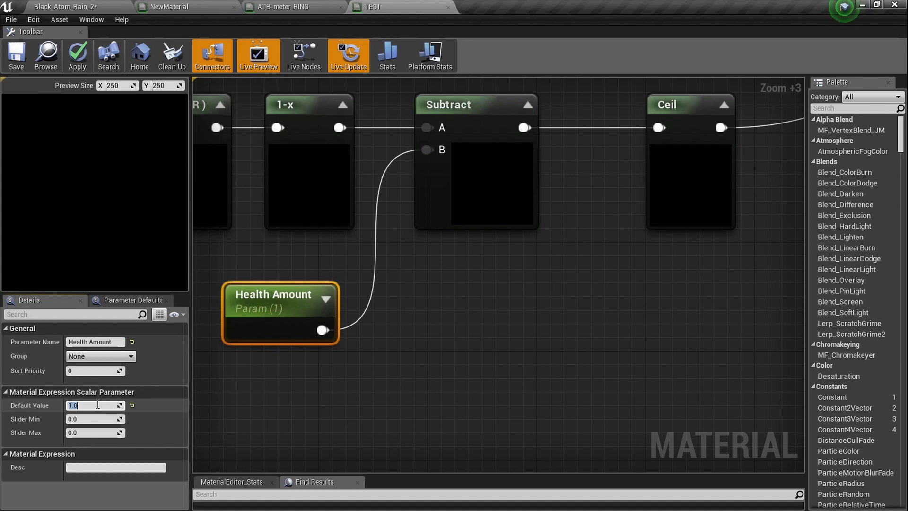
# Insert a OneMinus node between Health Amount's output and Subtract's B input, placing it beside the Health Amount parameter
pyautogui.click(293, 391)
pyautogui.scroll(-1, 314, 358)
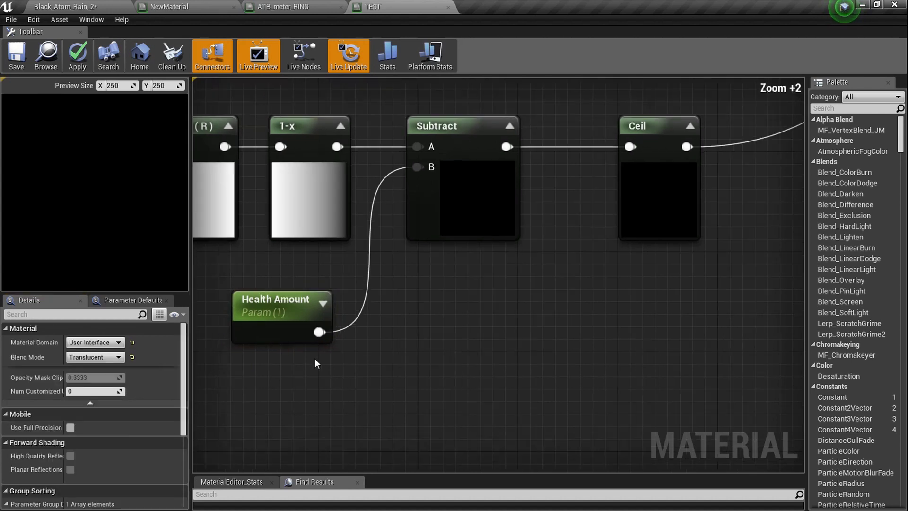
pyautogui.moveTo(314, 359); pyautogui.dragTo(425, 353, button='right')
pyautogui.scroll(-1, 424, 353)
pyautogui.moveTo(409, 317)
pyautogui.mouseDown()
pyautogui.moveTo(330, 339)
pyautogui.moveTo(396, 349)
pyautogui.mouseUp()
pyautogui.write('onemi')
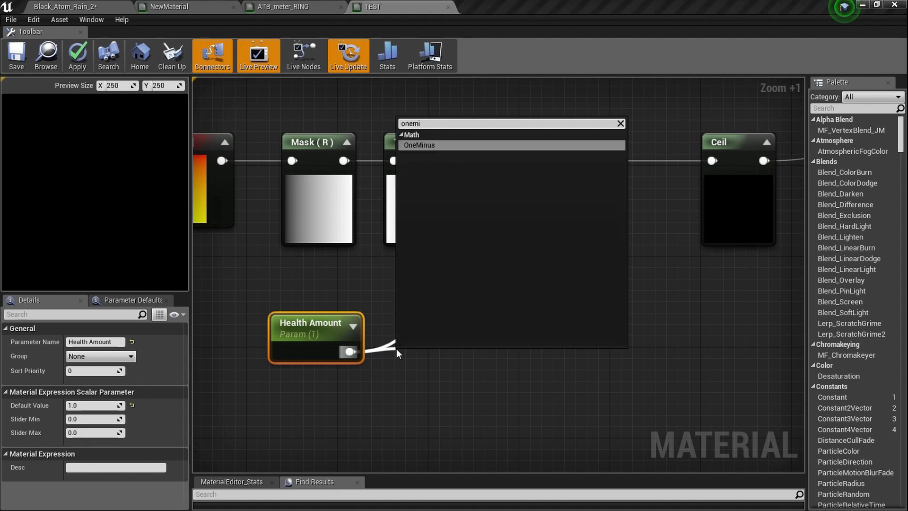
pyautogui.press('BackSpace')
pyautogui.press('BackSpace')
pyautogui.press('BackSpace')
pyautogui.press('BackSpace')
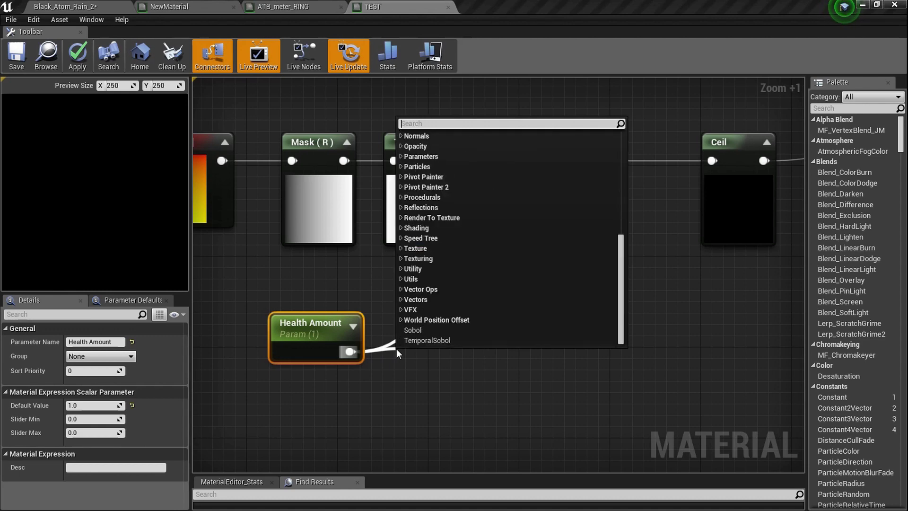
pyautogui.write('ibe')
pyautogui.press('BackSpace')
pyautogui.press('BackSpace')
pyautogui.press('BackSpace')
pyautogui.write('on')
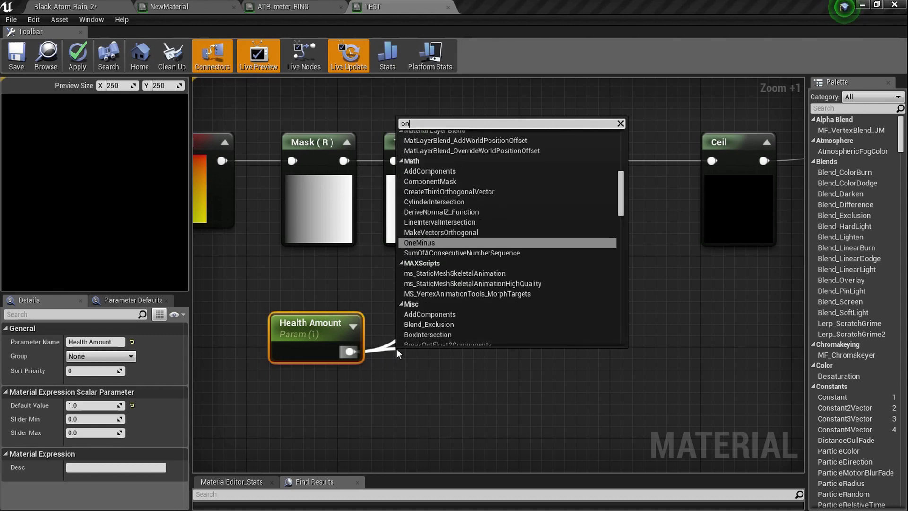
pyautogui.write('emi')
pyautogui.press('Return')
pyautogui.moveTo(437, 380)
pyautogui.mouseDown()
pyautogui.moveTo(498, 188)
pyautogui.moveTo(530, 183)
pyautogui.mouseUp()
pyautogui.moveTo(410, 365); pyautogui.dragTo(443, 331)
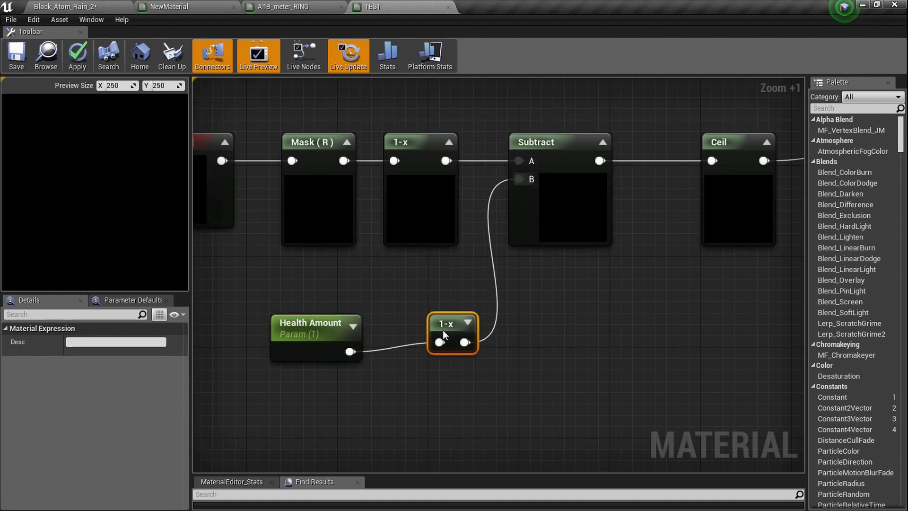
# Set the Health Amount parameter's default value to 0 and check the bar preview
pyautogui.click(325, 340)
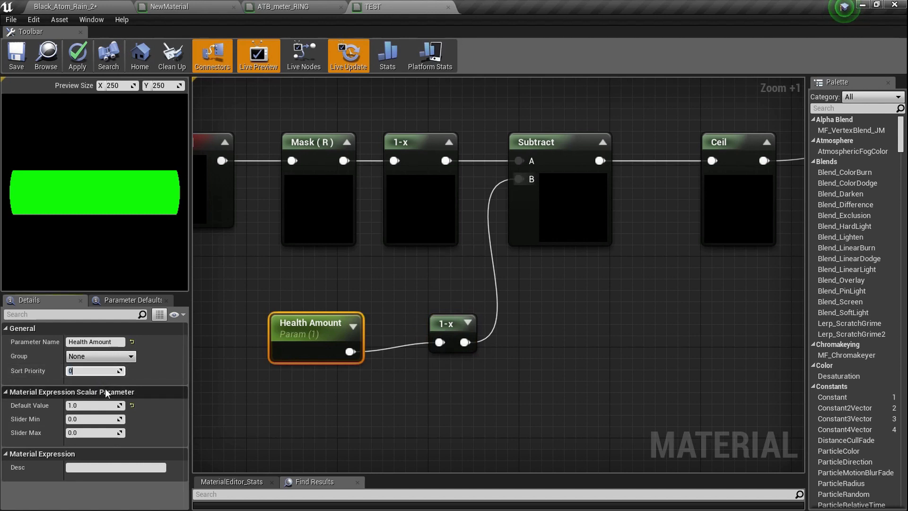
pyautogui.click(102, 403)
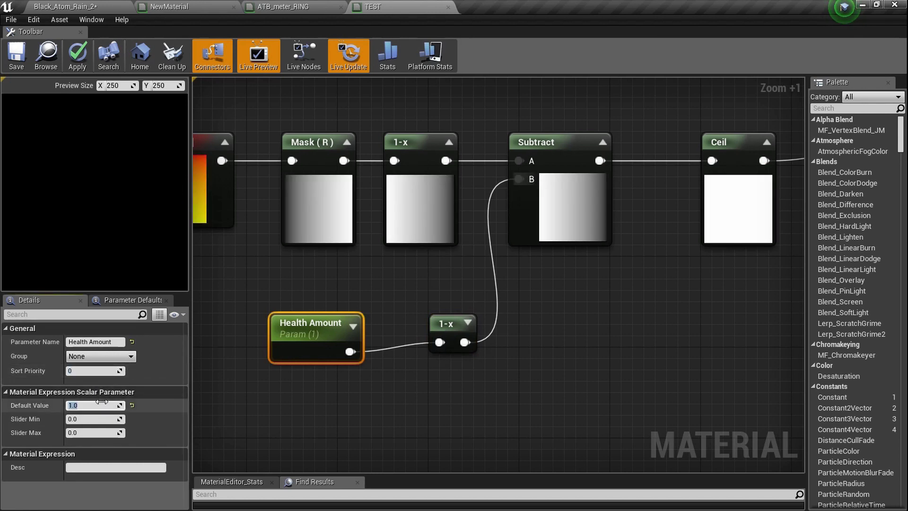
pyautogui.write('0')
pyautogui.press('Return')
pyautogui.moveTo(610, 255); pyautogui.dragTo(535, 255, button='right')
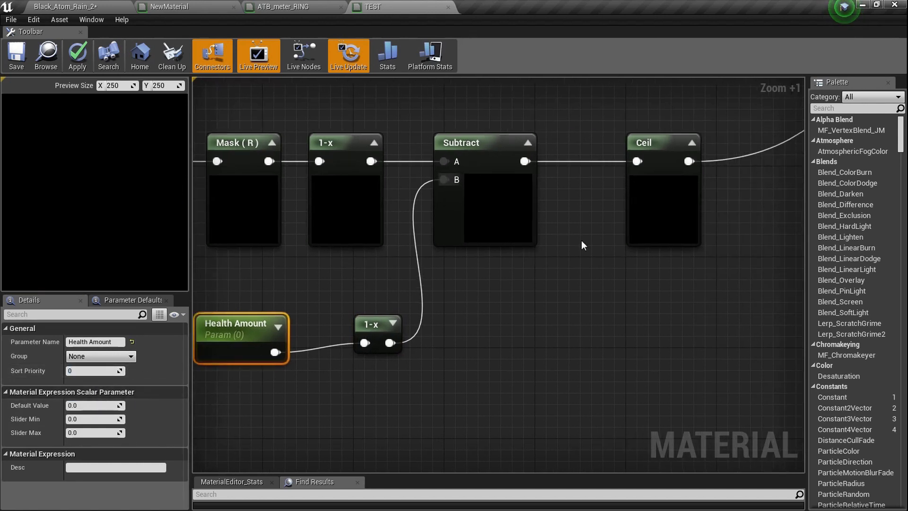
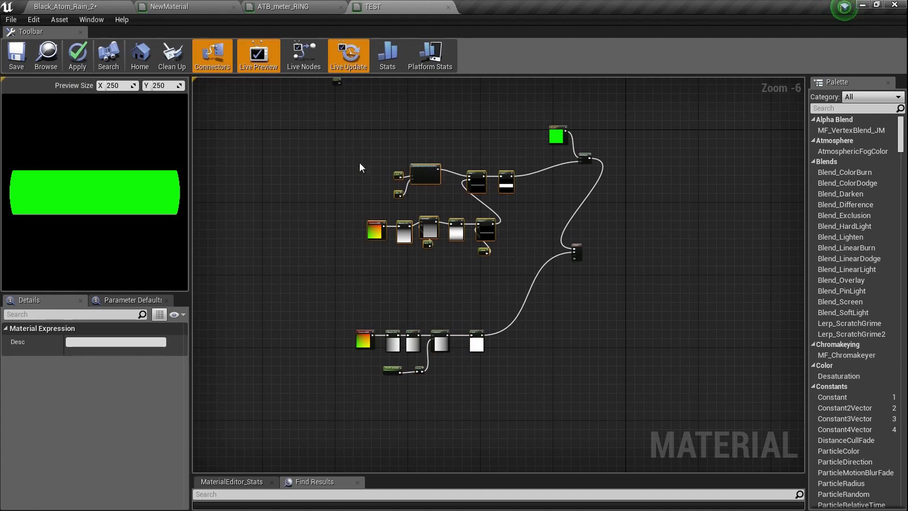
# Delete the unconnected 0.5 constant node lying above the rounded bar's shape nodes
pyautogui.moveTo(436, 177); pyautogui.dragTo(385, 161)
pyautogui.scroll(3, 356, 101)
pyautogui.moveTo(356, 102); pyautogui.dragTo(348, 245, button='right')
pyautogui.moveTo(337, 235); pyautogui.dragTo(276, 173)
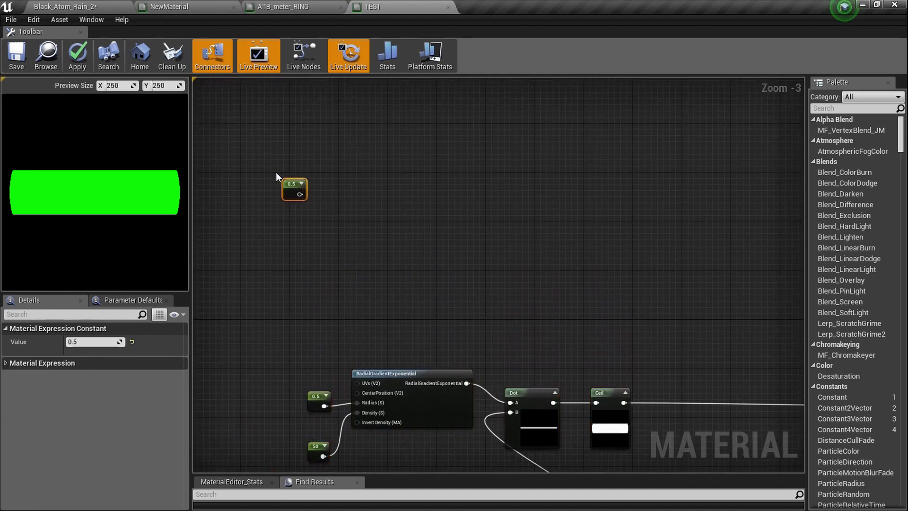
pyautogui.press('Delete')
# Select the whole rounded bar shape network, from its TexCoord and RadialGradientExponential to Ceil, and move it up and left
pyautogui.moveTo(483, 338); pyautogui.dragTo(425, 221, button='right')
pyautogui.scroll(-3, 425, 223)
pyautogui.moveTo(437, 310); pyautogui.dragTo(484, 248, button='right')
pyautogui.scroll(3, 401, 215)
pyautogui.scroll(-1, 530, 230)
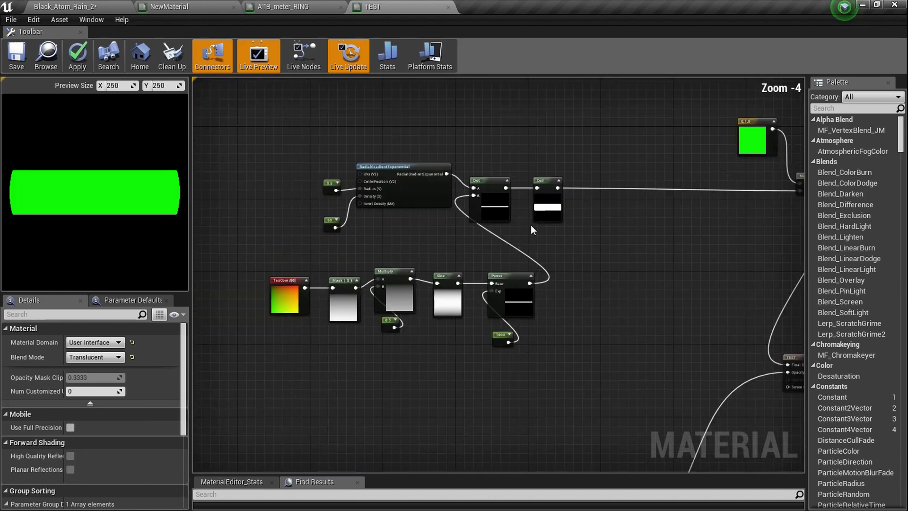
pyautogui.moveTo(624, 367); pyautogui.dragTo(289, 155)
pyautogui.moveTo(425, 191); pyautogui.dragTo(410, 167)
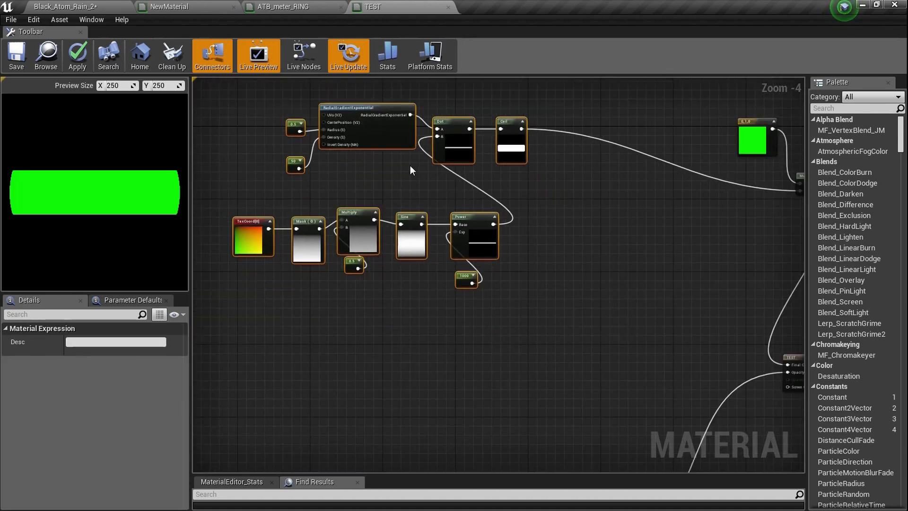
# Duplicate the rounded bar's shape network and place the copy below the original nodes
pyautogui.scroll(-2, 409, 168)
pyautogui.click(344, 237)
pyautogui.hotkey('ctrl', 'v')
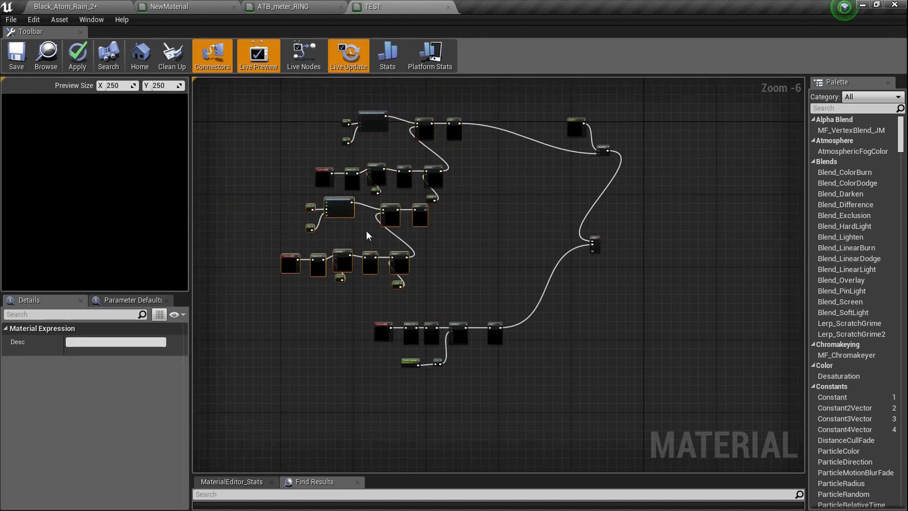
pyautogui.scroll(2, 372, 234)
pyautogui.moveTo(464, 211); pyautogui.dragTo(509, 237)
pyautogui.moveTo(481, 219); pyautogui.dragTo(427, 215, button='right')
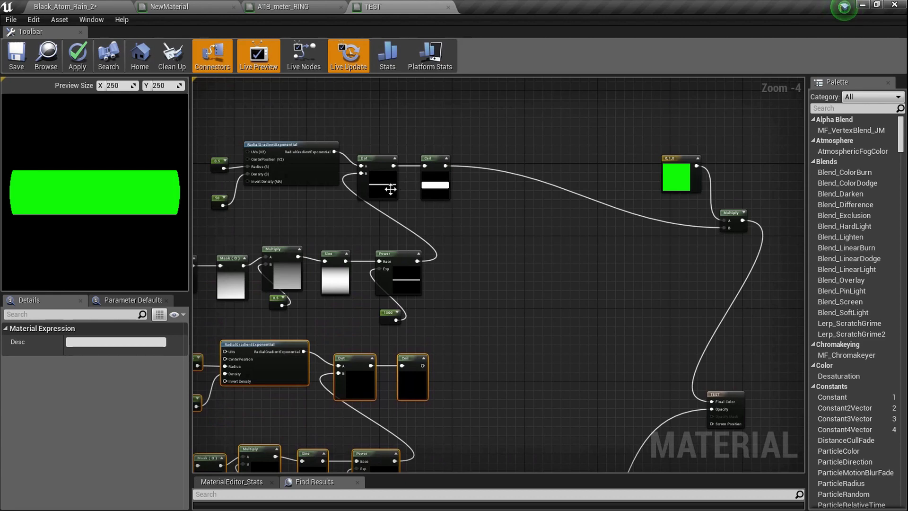
# Set the constant feeding the duplicated Power node's Exp input to 1200
pyautogui.scroll(-2, 410, 227)
pyautogui.scroll(7, 413, 211)
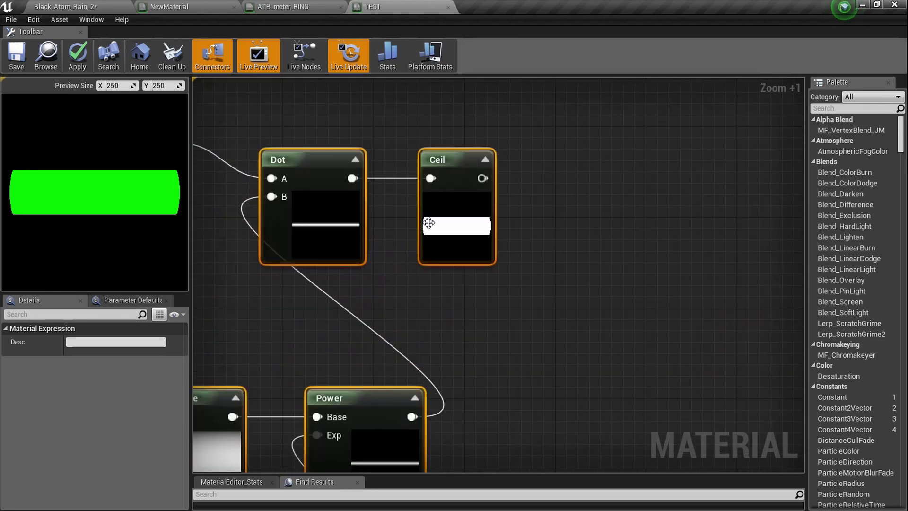
pyautogui.moveTo(429, 222); pyautogui.dragTo(525, 213, button='right')
pyautogui.click(436, 413)
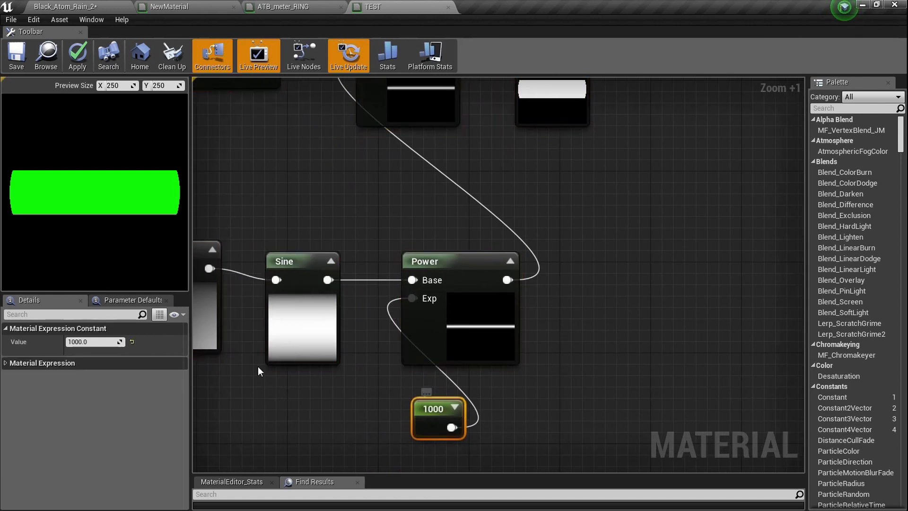
pyautogui.click(109, 341)
pyautogui.write('1200')
pyautogui.press('Return')
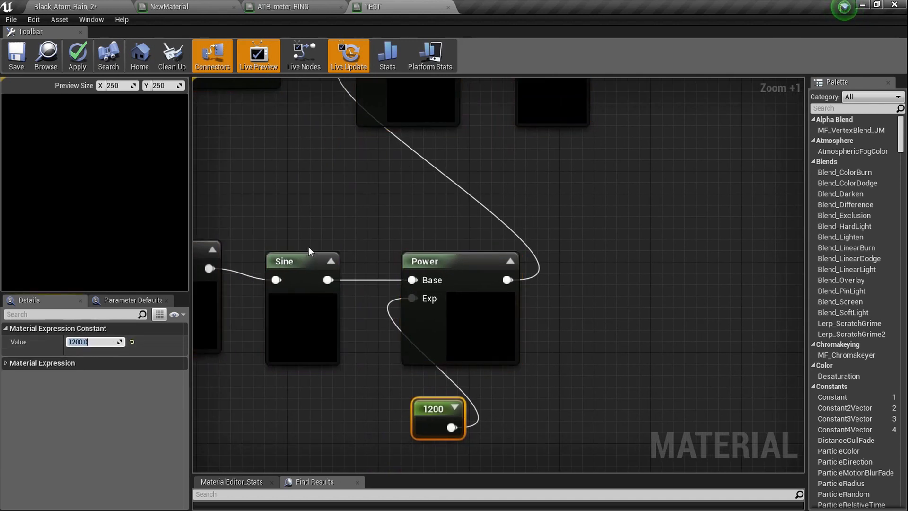
# Add a Subtract node to the right of the duplicated shape's Ceil node
pyautogui.moveTo(571, 217); pyautogui.dragTo(462, 302, button='right')
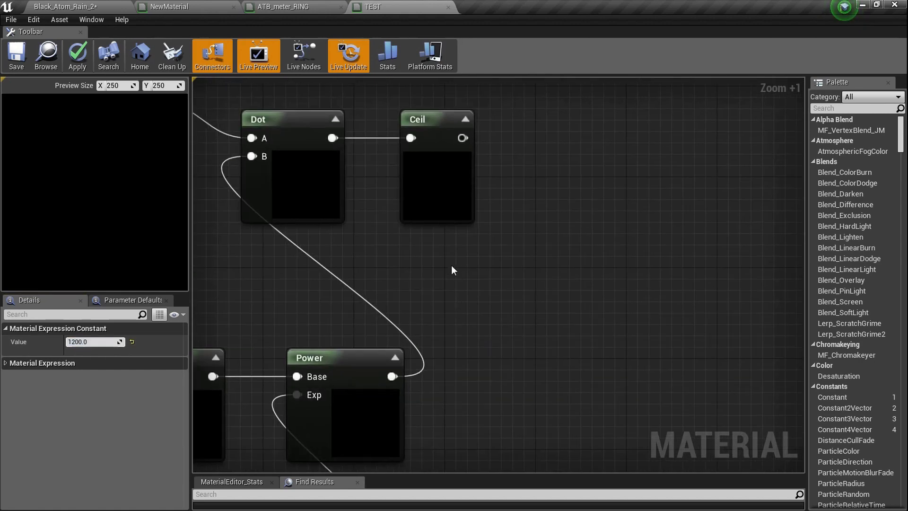
pyautogui.scroll(-4, 451, 270)
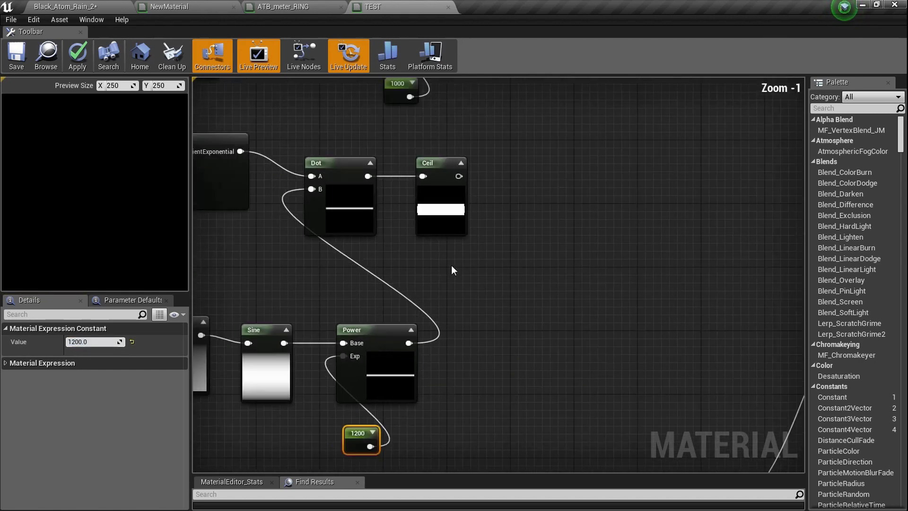
pyautogui.scroll(-1, 452, 265)
pyautogui.moveTo(452, 265); pyautogui.dragTo(382, 301, button='right')
pyautogui.scroll(4, 419, 348)
pyautogui.rightClick(442, 267)
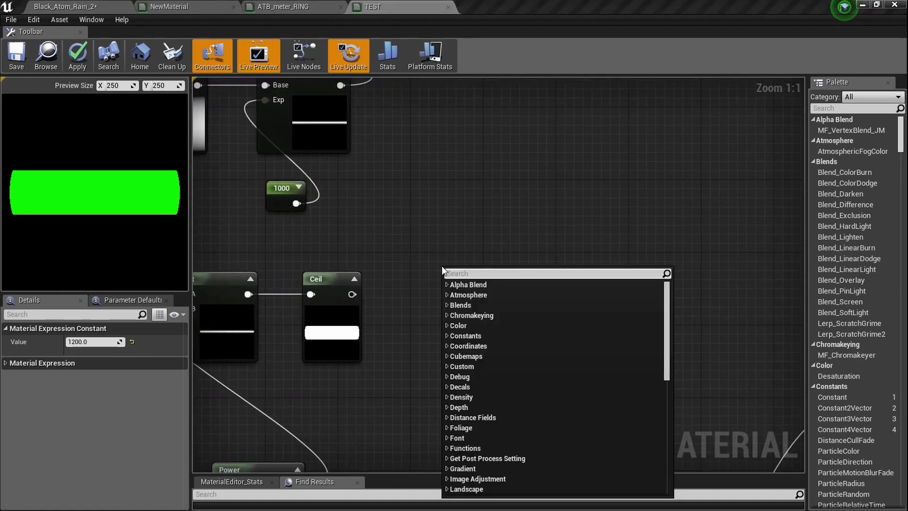
pyautogui.write('subtr')
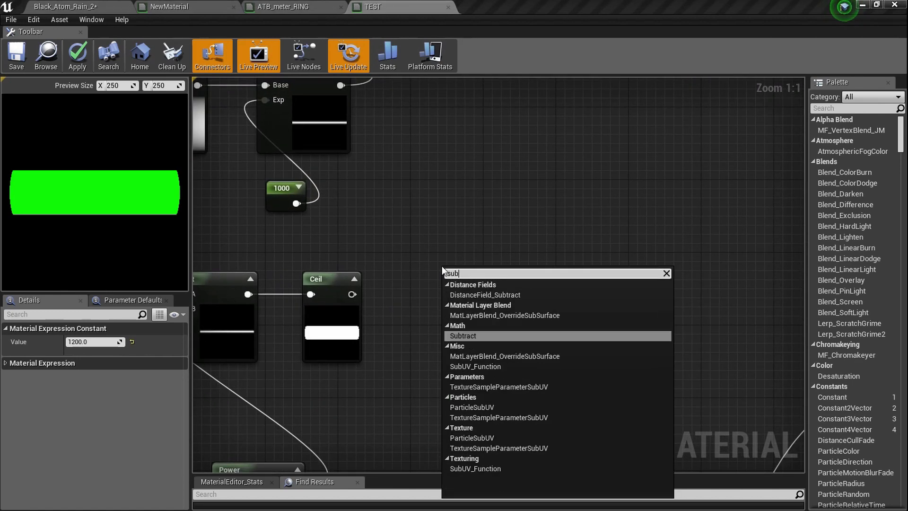
pyautogui.press('Return')
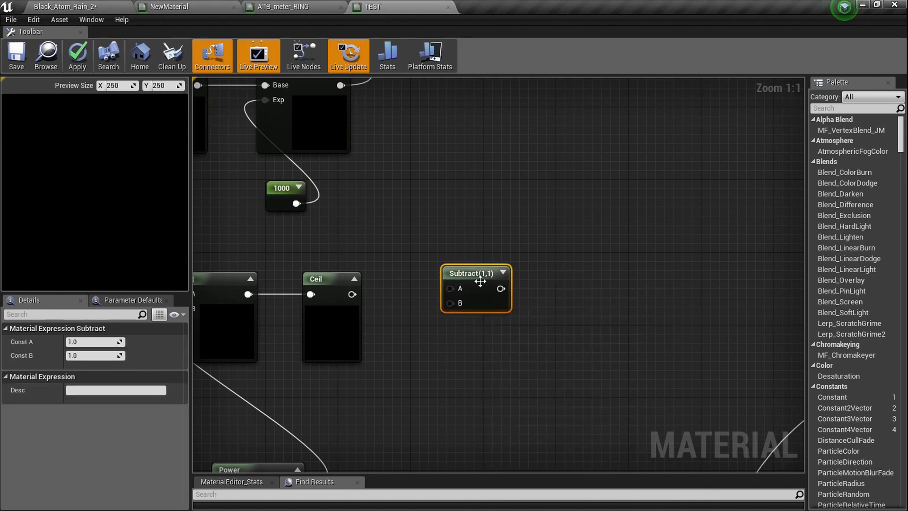
# Connect the original shape's Ceil output to the new Subtract's A input and the duplicate's Ceil output to B
pyautogui.moveTo(485, 283); pyautogui.dragTo(535, 216)
pyautogui.scroll(-3, 515, 305)
pyautogui.moveTo(403, 124); pyautogui.dragTo(473, 342)
pyautogui.scroll(5, 473, 343)
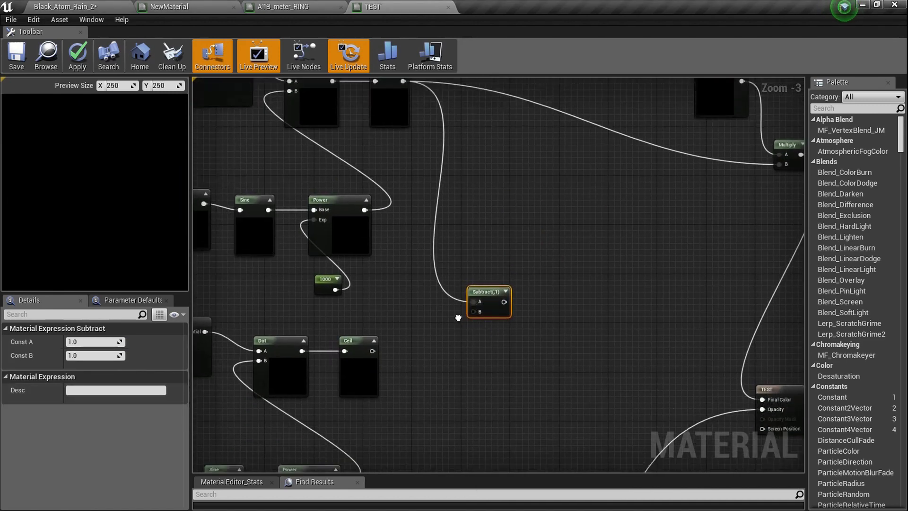
pyautogui.moveTo(493, 294); pyautogui.dragTo(283, 369)
pyautogui.scroll(-3, 493, 313)
pyautogui.keyDown('ctrl'); pyautogui.scroll(4, 342, 342); pyautogui.keyUp('ctrl')
pyautogui.scroll(-3, 341, 342)
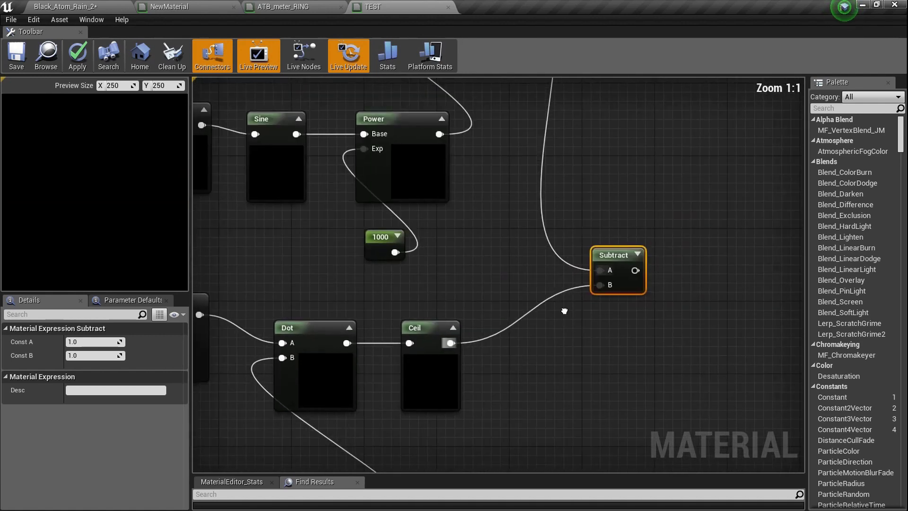
# Expand the new Subtract node's preview and reposition the node between the Ceil nodes and the TEST node
pyautogui.moveTo(722, 255); pyautogui.dragTo(499, 295, button='right')
pyautogui.click(413, 296)
pyautogui.moveTo(416, 298); pyautogui.dragTo(490, 279)
pyautogui.moveTo(514, 307); pyautogui.dragTo(457, 321, button='right')
pyautogui.keyDown('ctrl'); pyautogui.scroll(4, 392, 308); pyautogui.keyUp('ctrl')
pyautogui.scroll(-5, 392, 308)
pyautogui.scroll(1, 457, 322)
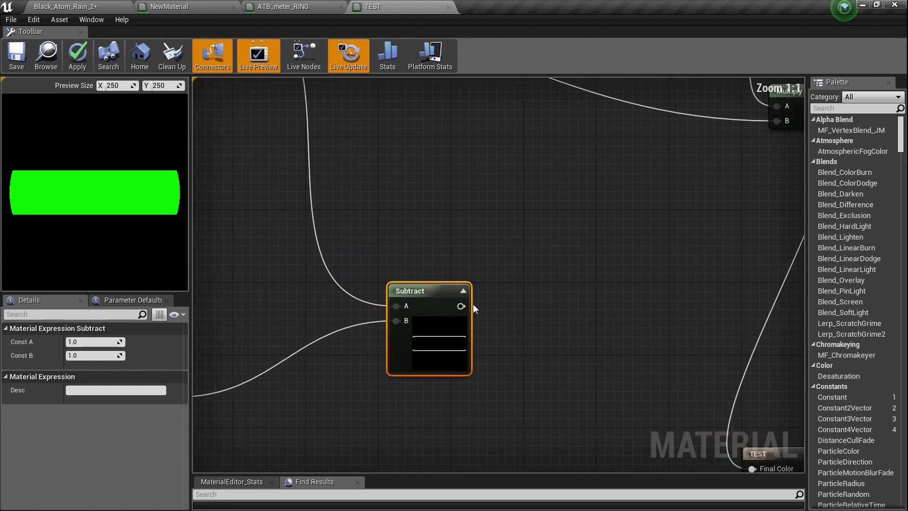
# Connect the new Subtract's output to TEST's Final Color input and check the outline in the material preview
pyautogui.scroll(-4, 562, 320)
pyautogui.moveTo(466, 263); pyautogui.dragTo(611, 345)
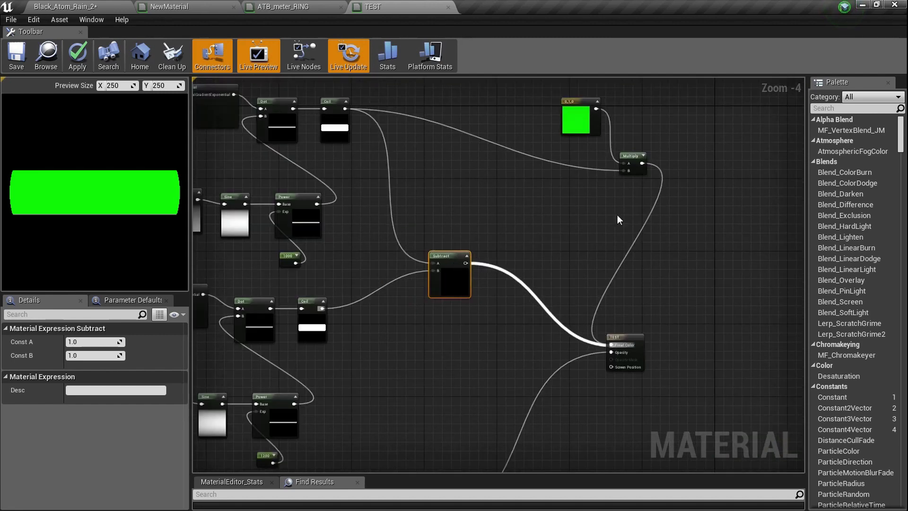
pyautogui.moveTo(459, 267); pyautogui.dragTo(545, 267, button='right')
pyautogui.scroll(4, 544, 266)
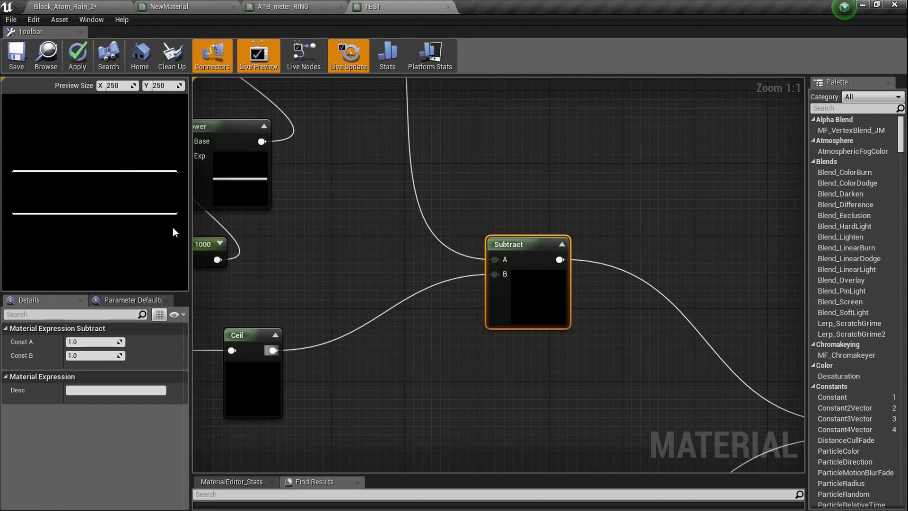
# Set the constant feeding the duplicated RadialGradientExponential's Radius input to 0.485
pyautogui.scroll(-3, 512, 260)
pyautogui.moveTo(342, 265); pyautogui.dragTo(685, 267, button='right')
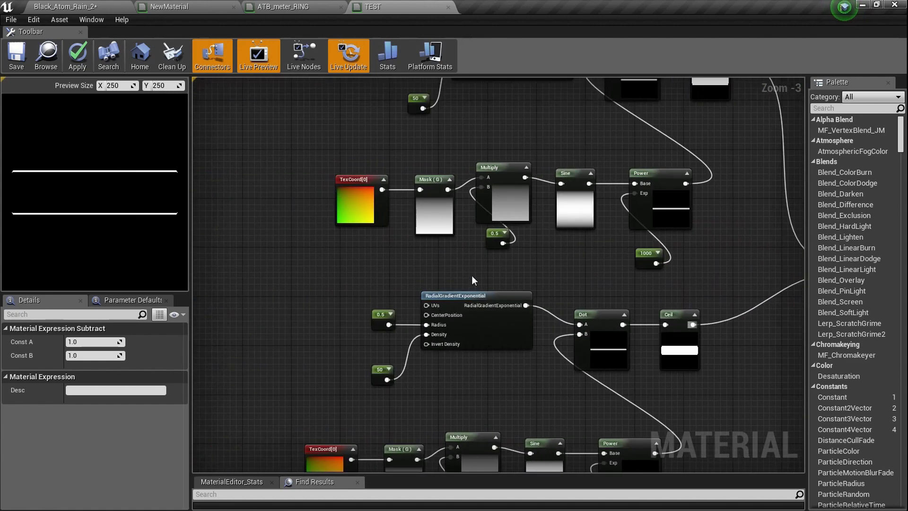
pyautogui.moveTo(437, 291); pyautogui.dragTo(406, 269, button='right')
pyautogui.scroll(2, 406, 269)
pyautogui.click(305, 313)
pyautogui.click(88, 342)
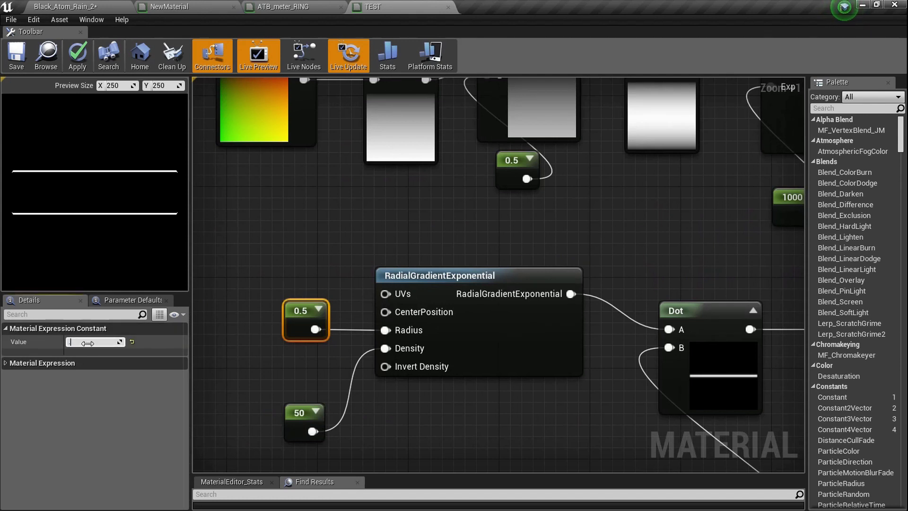
pyautogui.write('.485')
pyautogui.press('Return')
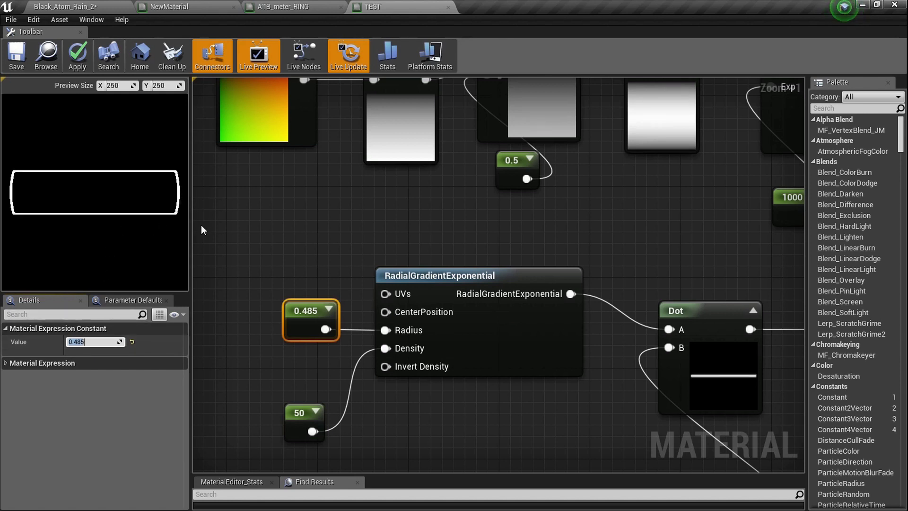
# Place an Add node beside the outline's Subtract node and connect Subtract's output to its B input
pyautogui.scroll(-6, 350, 265)
pyautogui.moveTo(350, 266); pyautogui.dragTo(234, 240, button='right')
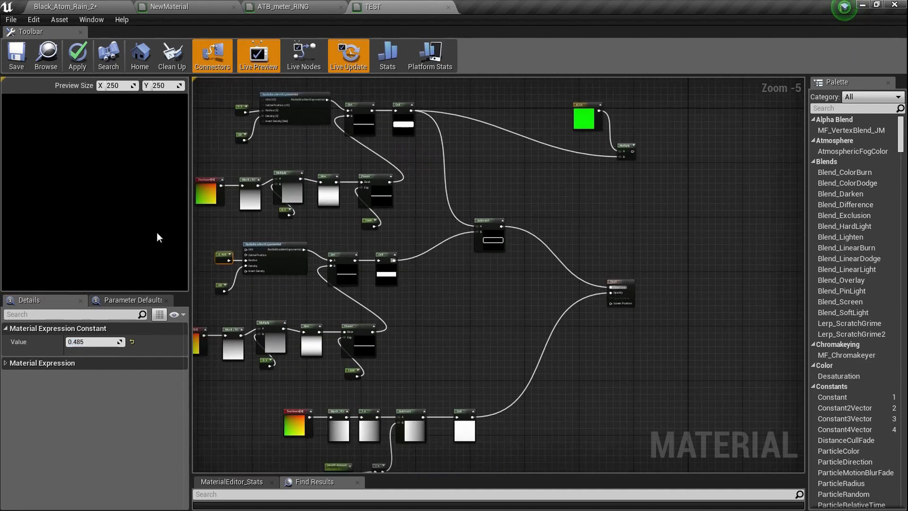
pyautogui.scroll(2, 431, 223)
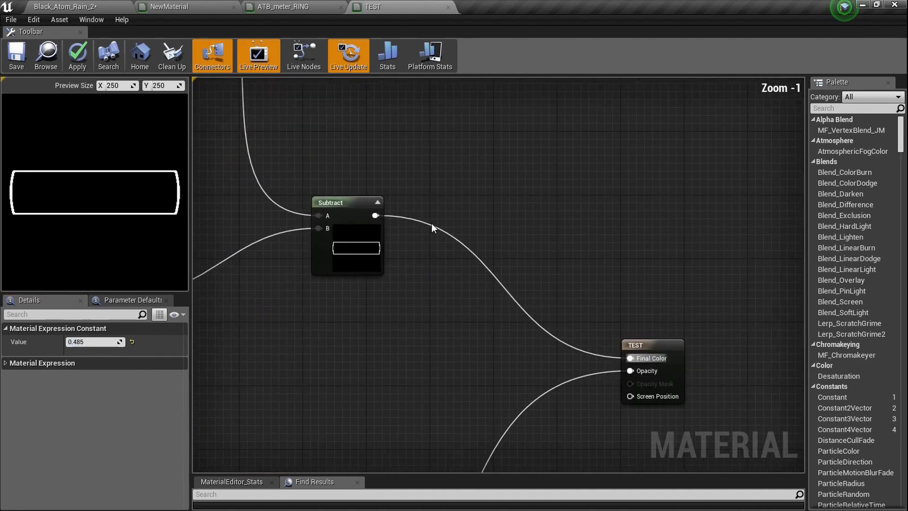
pyautogui.scroll(-2, 446, 214)
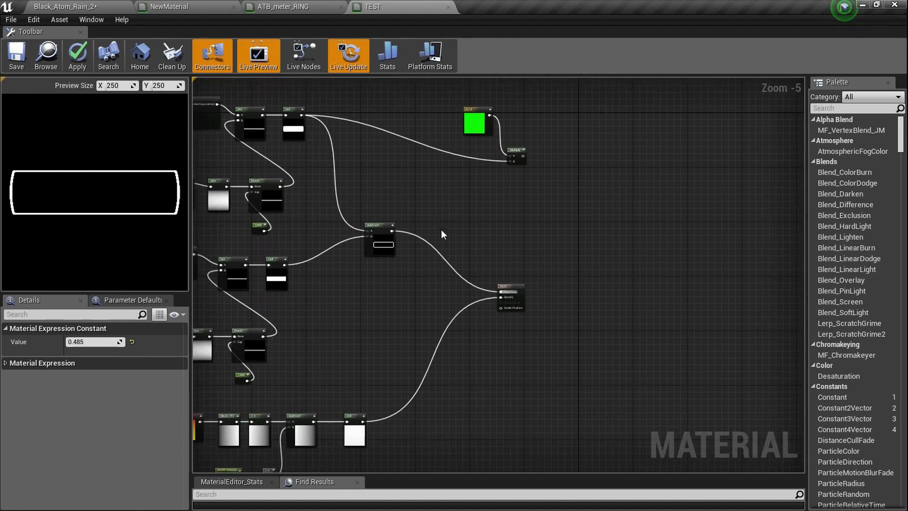
pyautogui.click(450, 242)
pyautogui.scroll(5, 403, 230)
pyautogui.moveTo(373, 233); pyautogui.dragTo(542, 290)
# Connect the green color Multiply's output to Add's A input and Add's output to TEST's Final Color
pyautogui.scroll(-6, 397, 252)
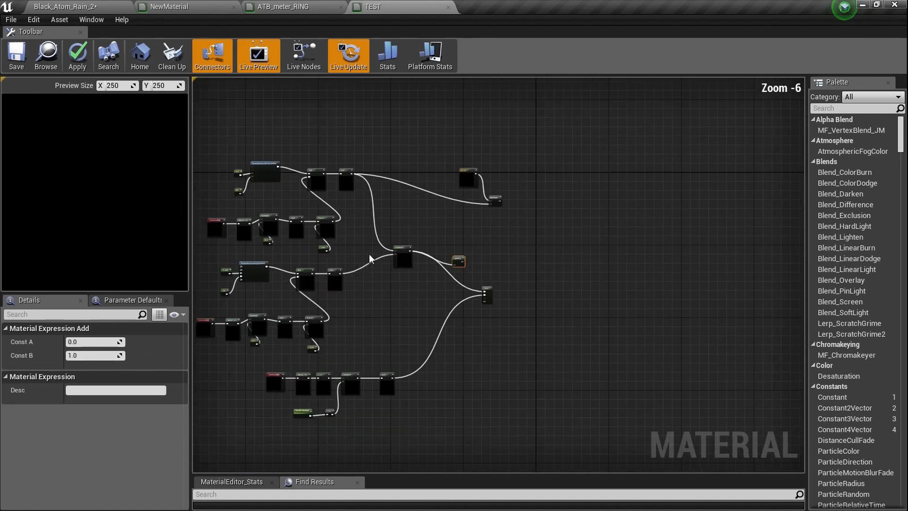
pyautogui.scroll(2, 390, 226)
pyautogui.moveTo(577, 257); pyautogui.dragTo(488, 198)
pyautogui.moveTo(486, 194); pyautogui.dragTo(364, 193)
pyautogui.scroll(4, 420, 196)
pyautogui.moveTo(420, 196); pyautogui.dragTo(366, 157, button='right')
pyautogui.moveTo(378, 229); pyautogui.dragTo(379, 144)
pyautogui.click(421, 392)
pyautogui.moveTo(486, 318); pyautogui.dragTo(445, 162, button='right')
pyautogui.moveTo(426, 232); pyautogui.dragTo(523, 352)
pyautogui.moveTo(398, 333); pyautogui.dragTo(517, 306, button='right')
pyautogui.moveTo(422, 274); pyautogui.dragTo(463, 282, button='right')
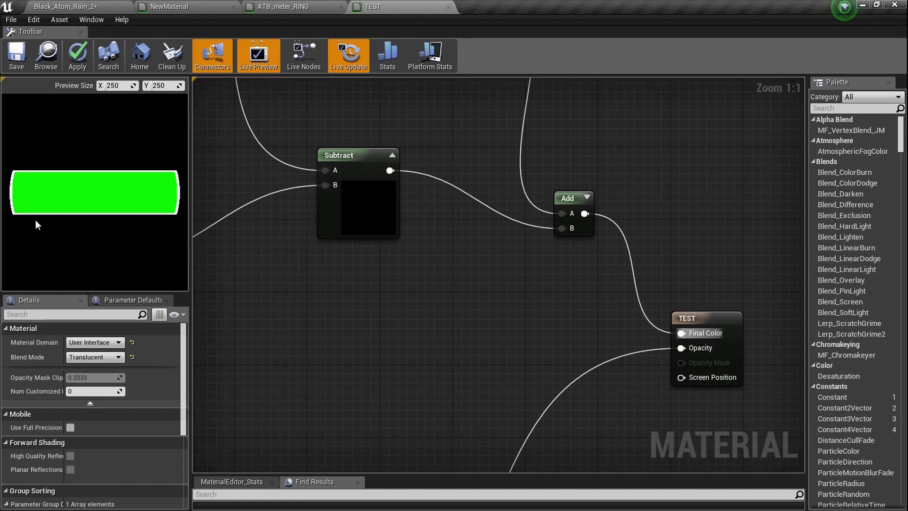
# Set the Health Amount parameter's default value to 0.5
pyautogui.scroll(-3, 401, 340)
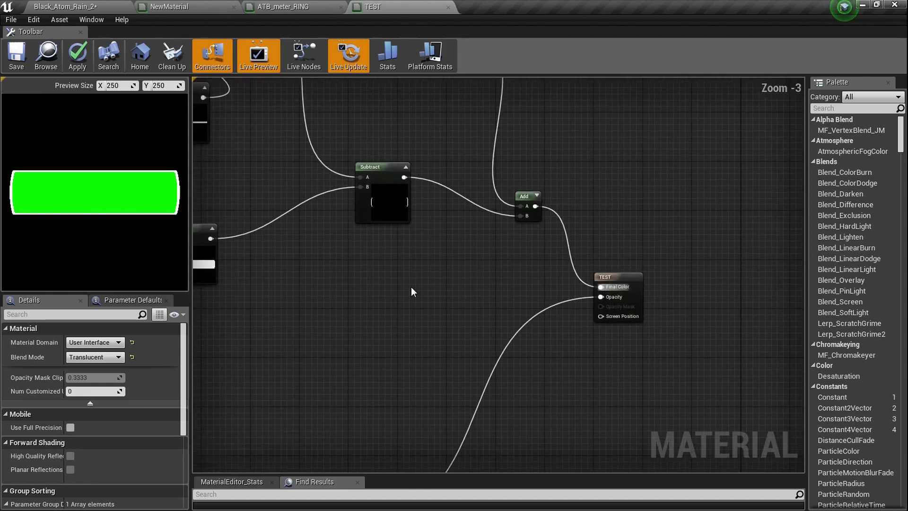
pyautogui.moveTo(410, 287); pyautogui.dragTo(410, 267, button='right')
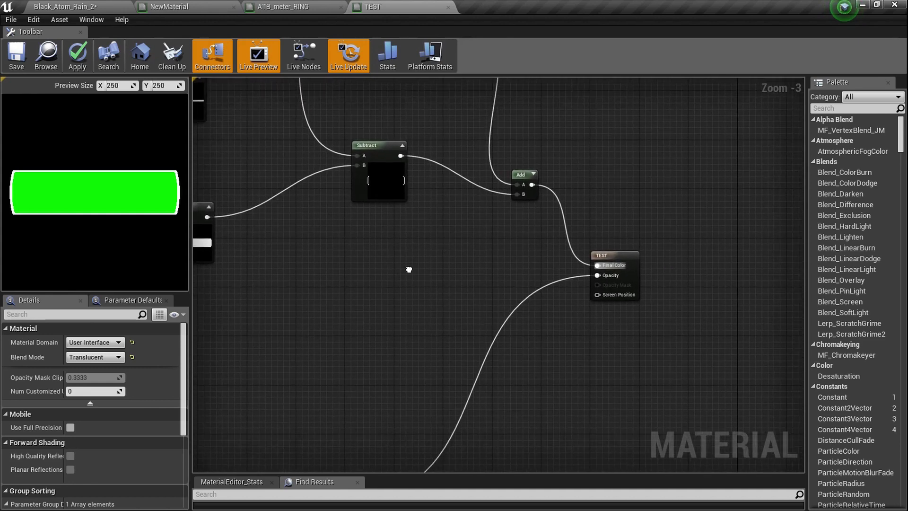
pyautogui.moveTo(480, 371); pyautogui.dragTo(661, 119, button='right')
pyautogui.scroll(3, 312, 349)
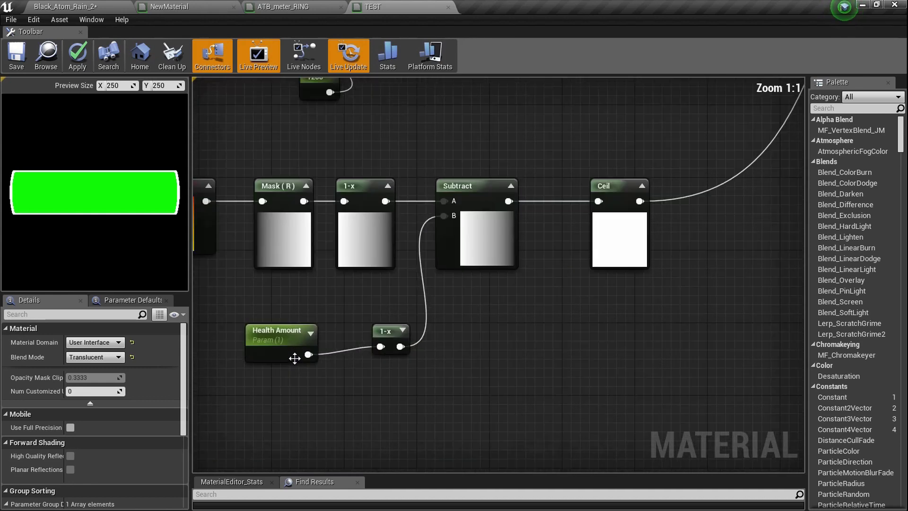
pyautogui.click(293, 358)
pyautogui.click(97, 406)
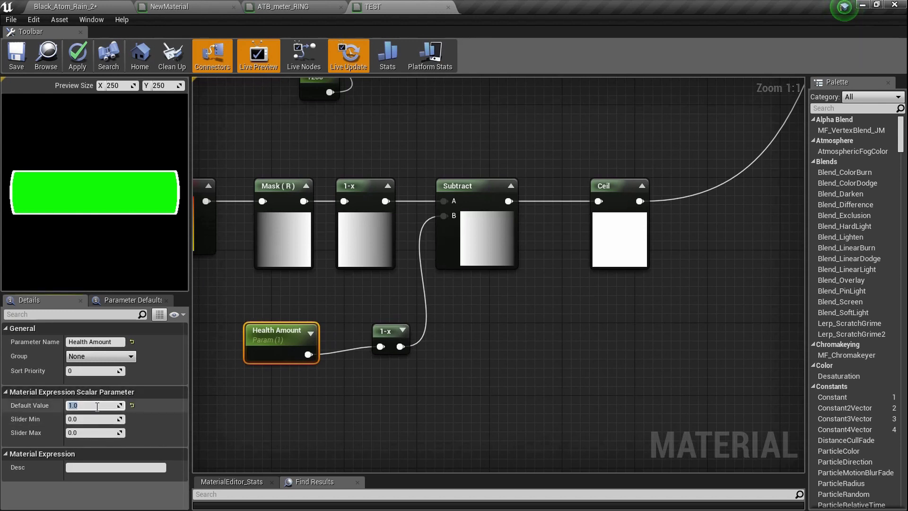
pyautogui.write('.5')
pyautogui.press('Return')
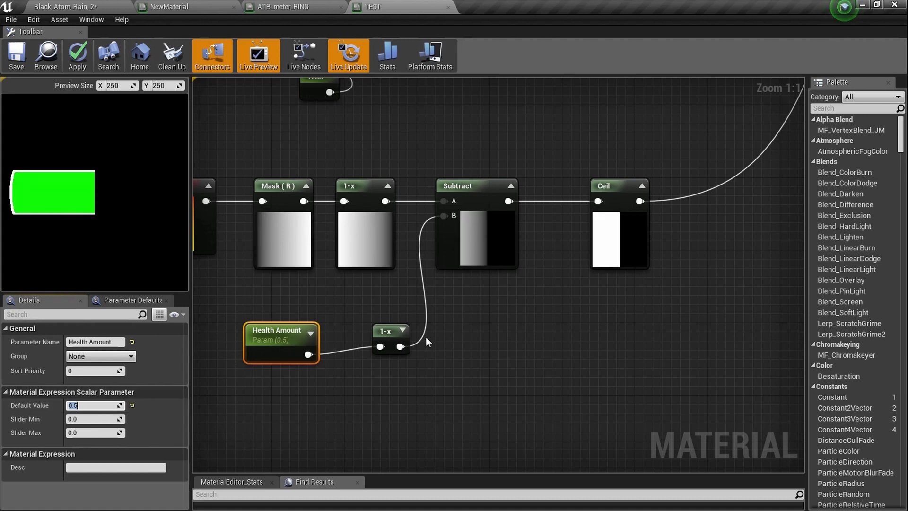
# Add a Dot node beside the Health Amount network's Ceil node and connect that Ceil's output to Dot's B input
pyautogui.scroll(-5, 425, 341)
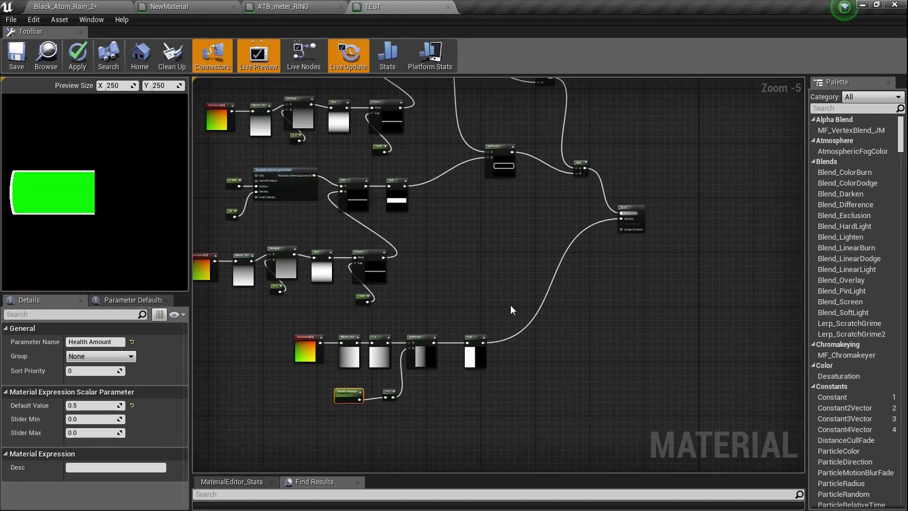
pyautogui.scroll(8, 511, 310)
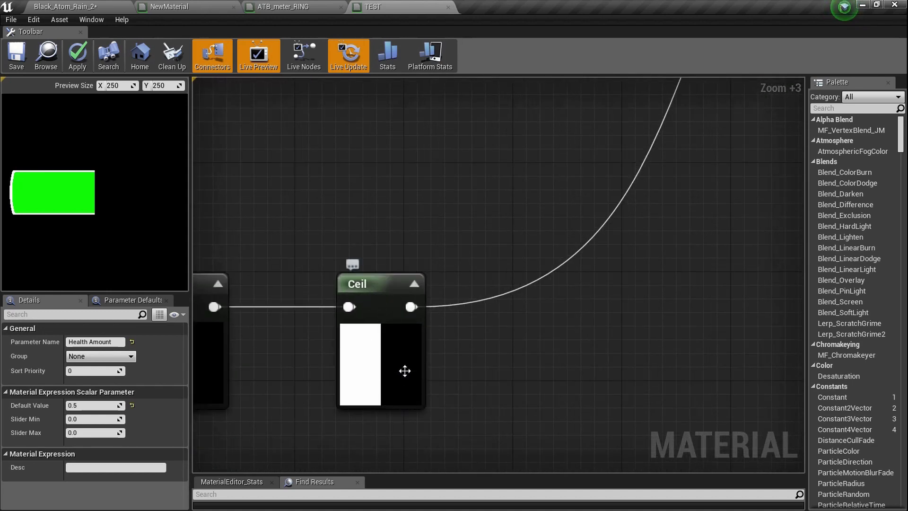
pyautogui.rightClick(495, 234)
pyautogui.write('dot')
pyautogui.press('Return')
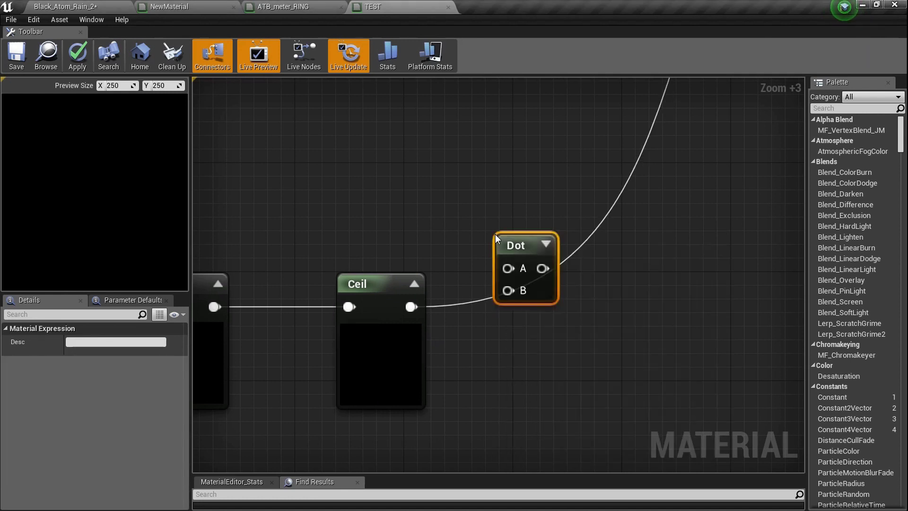
pyautogui.moveTo(497, 230); pyautogui.dragTo(516, 187)
pyautogui.moveTo(411, 307); pyautogui.dragTo(533, 251)
pyautogui.scroll(-6, 482, 241)
pyautogui.moveTo(483, 240); pyautogui.dragTo(438, 442, button='right')
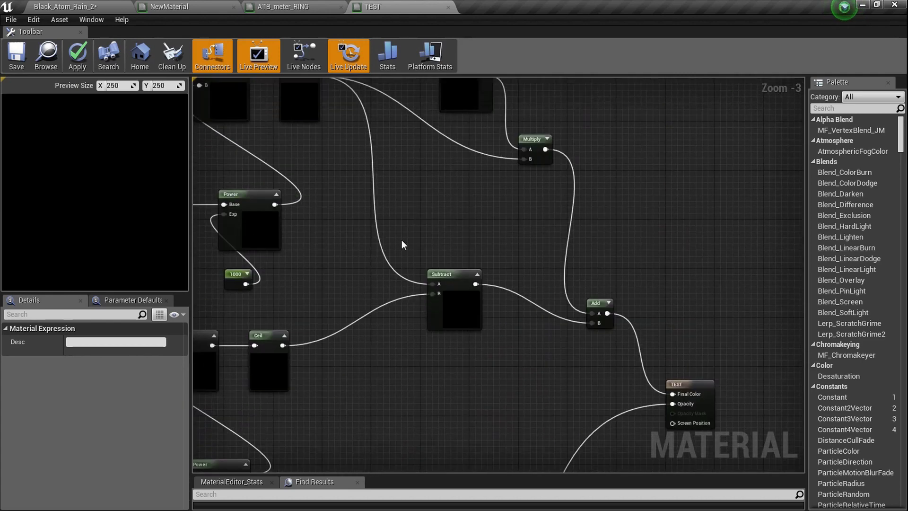
# Connect the fill shape's Ceil output to the new Dot node's A input and expand Dot's preview
pyautogui.moveTo(401, 240); pyautogui.dragTo(430, 305, button='right')
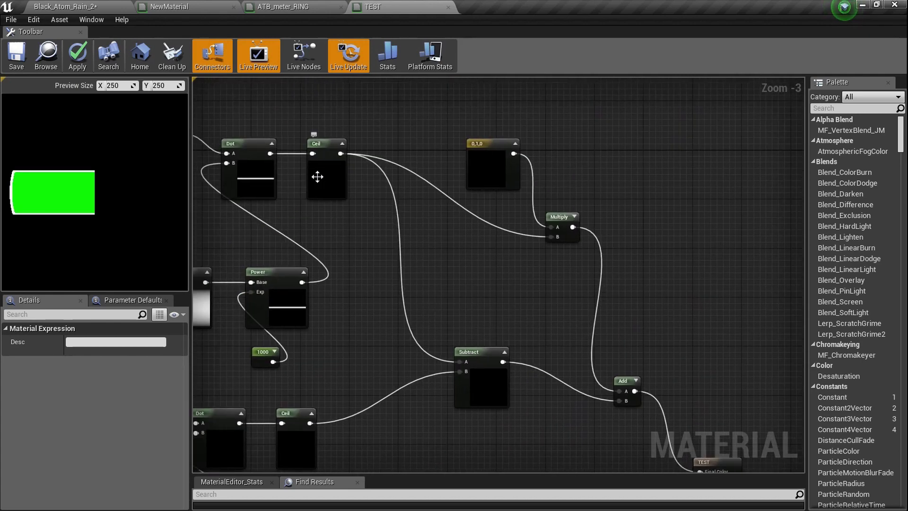
pyautogui.moveTo(265, 308); pyautogui.dragTo(381, 269, button='right')
pyautogui.moveTo(463, 263); pyautogui.dragTo(428, 279, button='right')
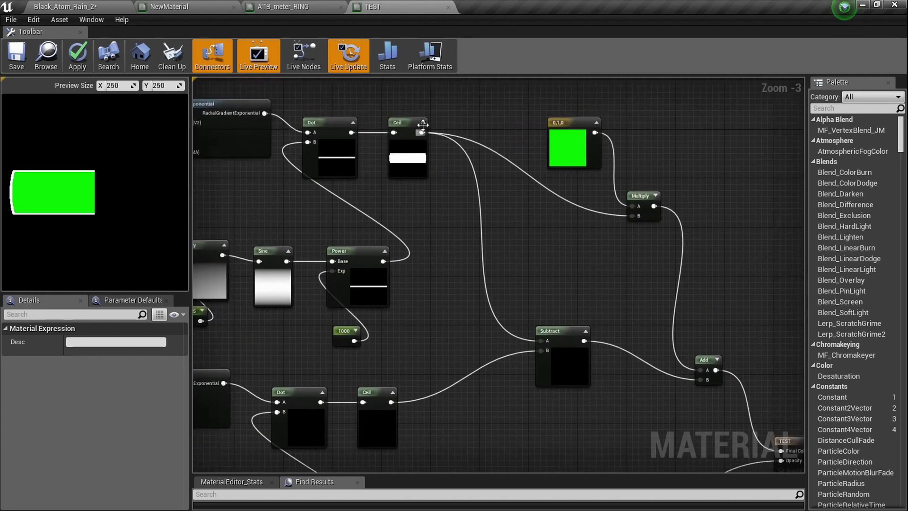
pyautogui.moveTo(422, 132); pyautogui.dragTo(546, 333)
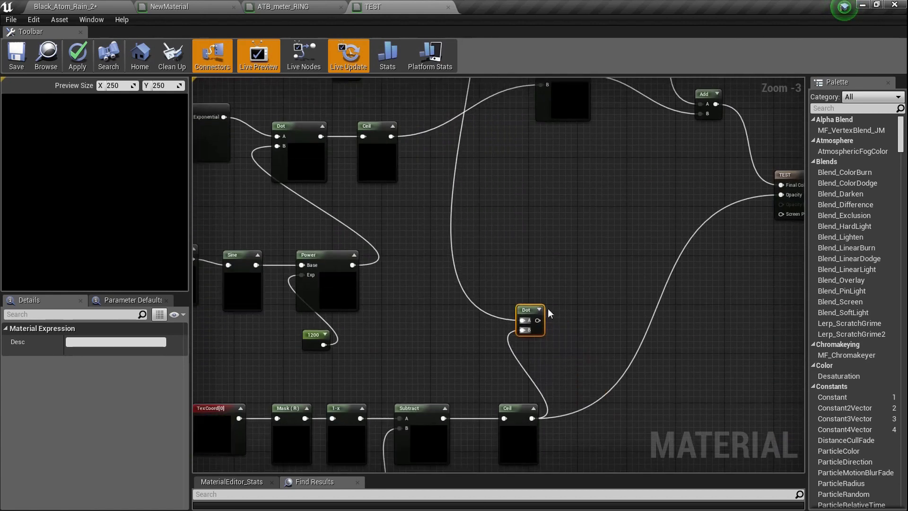
pyautogui.scroll(3, 598, 330)
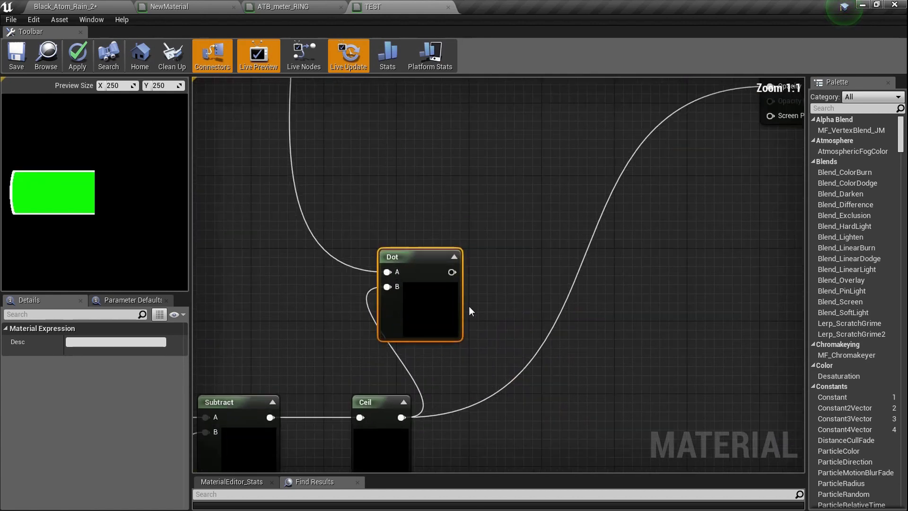
pyautogui.rightClick(425, 309)
pyautogui.scroll(4, 425, 310)
pyautogui.click(412, 325)
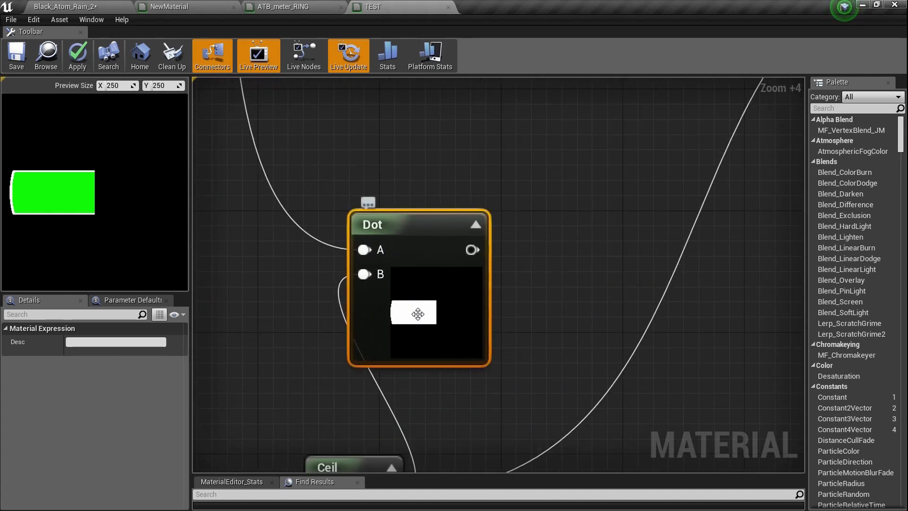
pyautogui.scroll(-6, 418, 313)
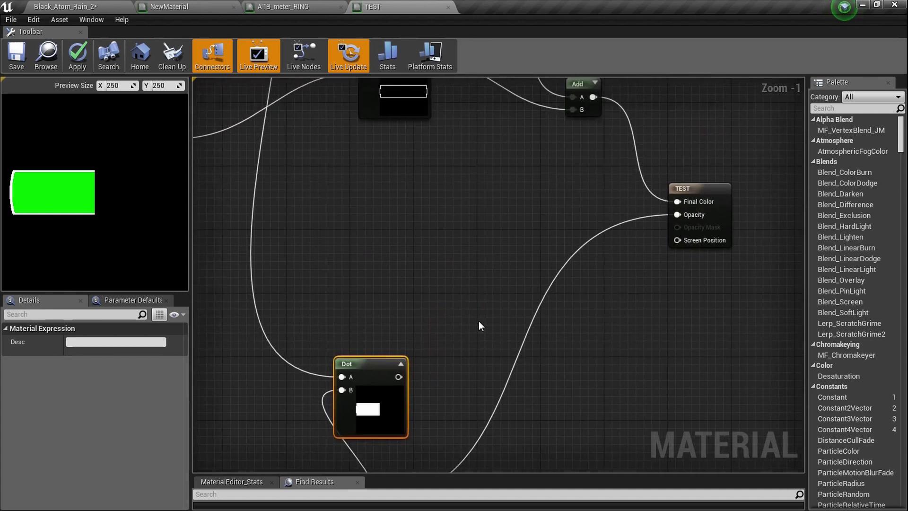
# Place an Add node combining the outline Subtract's output in A with Dot's output in B, and connect it to TEST's Opacity
pyautogui.click(500, 279)
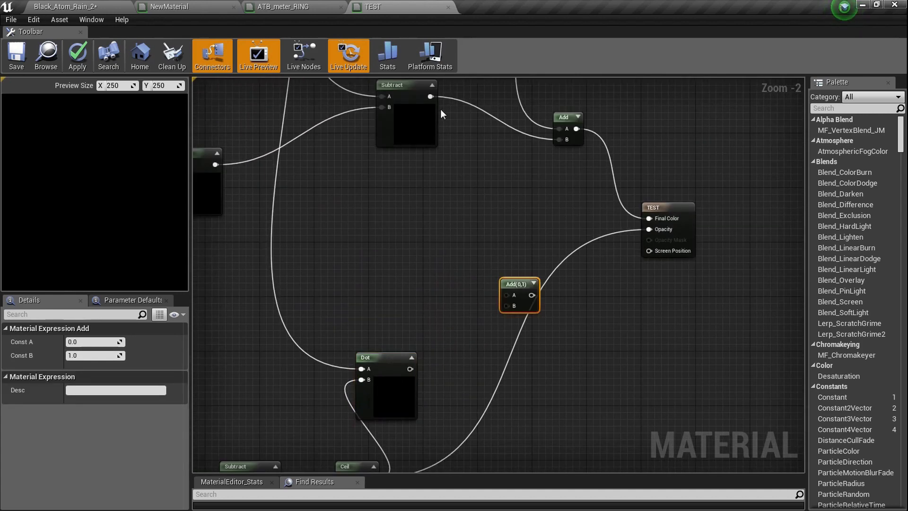
pyautogui.moveTo(429, 96); pyautogui.dragTo(409, 369)
pyautogui.click(509, 303)
pyautogui.moveTo(504, 297); pyautogui.dragTo(432, 178)
pyautogui.moveTo(527, 302); pyautogui.dragTo(386, 190, button='right')
pyautogui.scroll(4, 385, 242)
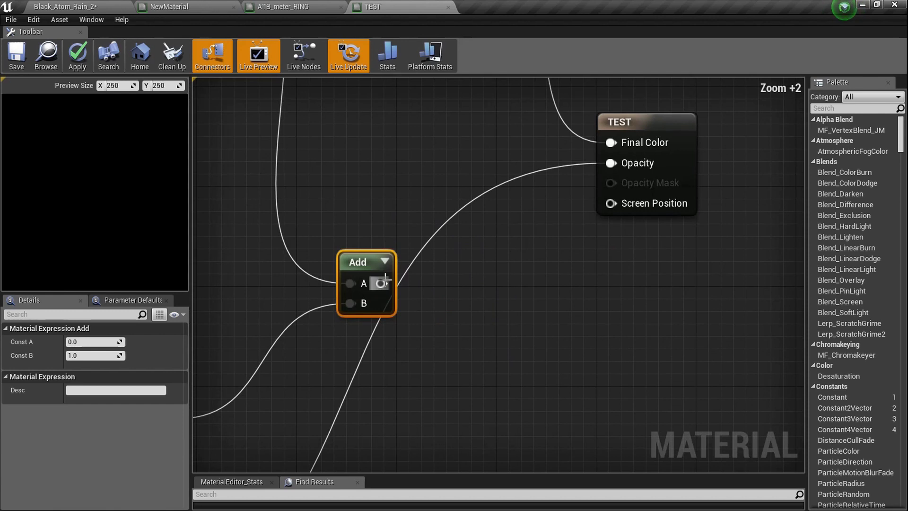
pyautogui.moveTo(381, 283); pyautogui.dragTo(613, 163)
pyautogui.scroll(-3, 520, 234)
# Test the Health Amount parameter with default values of 0.8 and 0.15
pyautogui.moveTo(234, 314); pyautogui.dragTo(422, 214, button='right')
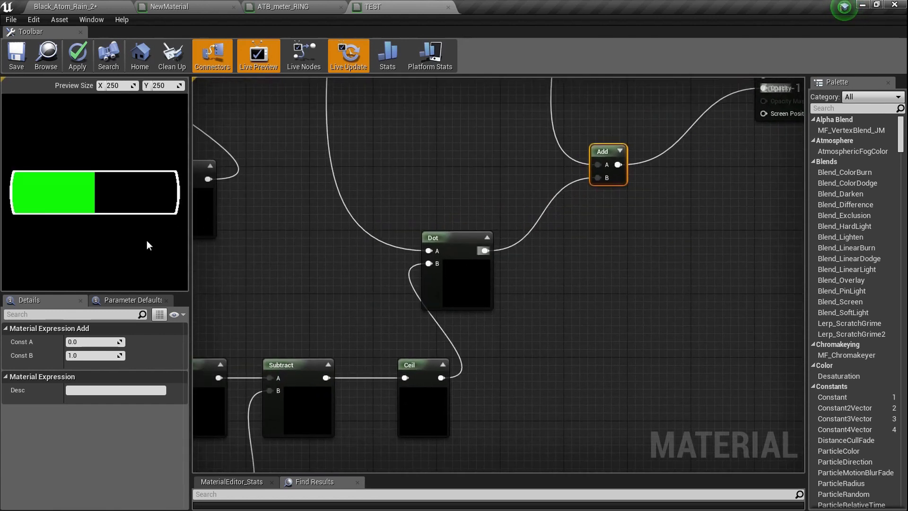
pyautogui.moveTo(388, 318)
pyautogui.mouseDown(button='right')
pyautogui.moveTo(391, 300)
pyautogui.moveTo(470, 238)
pyautogui.mouseUp(button='right')
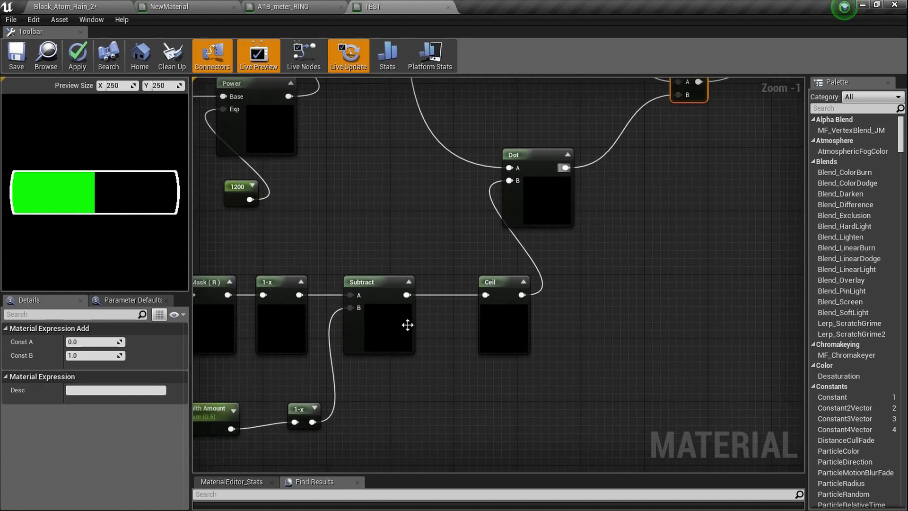
pyautogui.moveTo(315, 378); pyautogui.dragTo(407, 318, button='right')
pyautogui.click(290, 364)
pyautogui.click(94, 405)
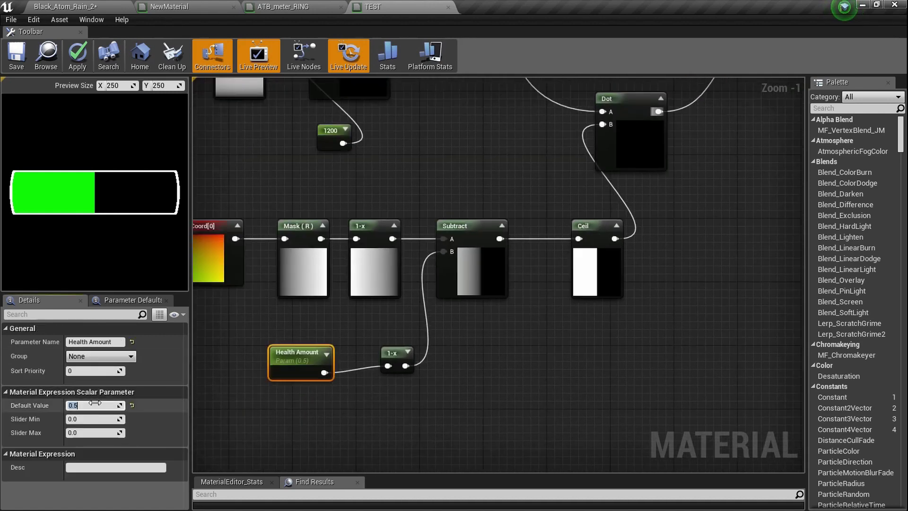
pyautogui.write('0.8')
pyautogui.press('Return')
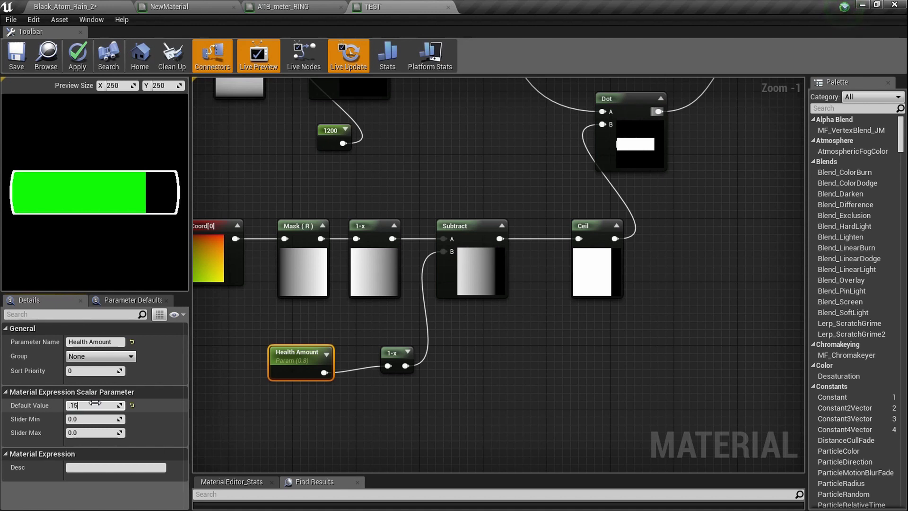
pyautogui.press('Return')
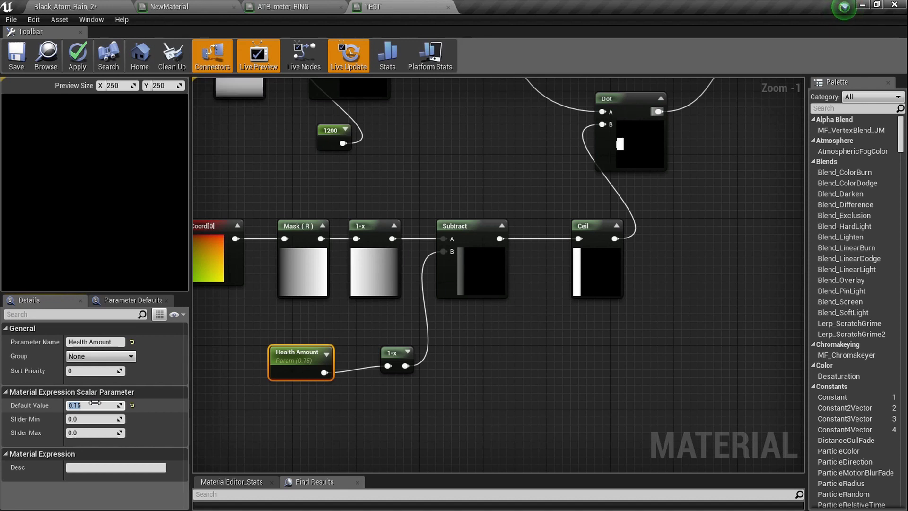
# Review the TEST output node's Material Domain and Blend Mode settings
pyautogui.moveTo(518, 356); pyautogui.dragTo(303, 454, button='right')
pyautogui.moveTo(555, 328); pyautogui.dragTo(310, 470, button='right')
pyautogui.keyDown('ctrl'); pyautogui.scroll(5, 502, 241); pyautogui.keyUp('ctrl')
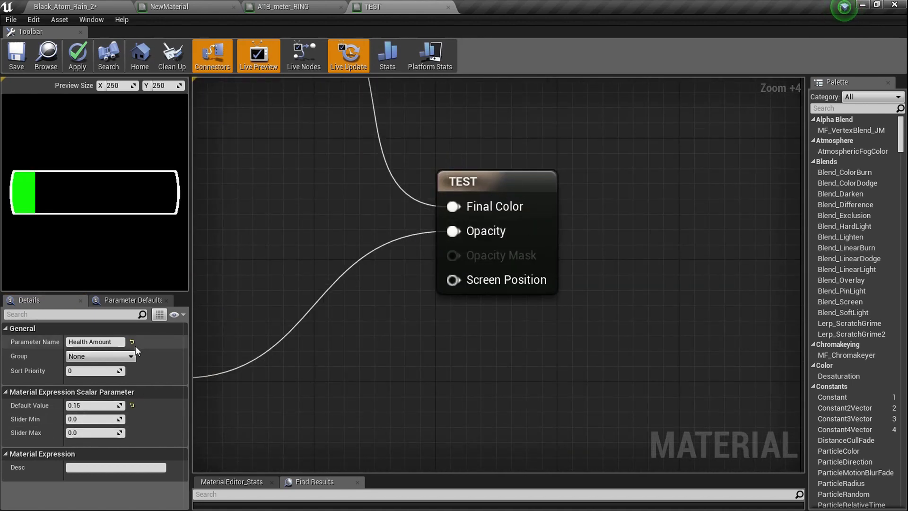
pyautogui.click(555, 215)
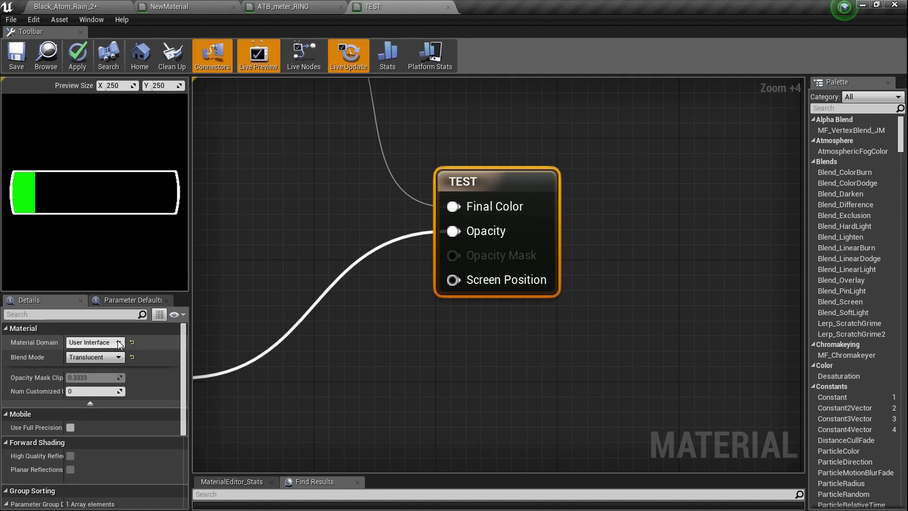
pyautogui.scroll(-1, 120, 344)
pyautogui.scroll(-4, 227, 297)
# Examine the Health Amount parameter's network and the layout of the whole material graph
pyautogui.moveTo(341, 325); pyautogui.dragTo(789, 132, button='right')
pyautogui.moveTo(370, 451); pyautogui.dragTo(564, 285, button='right')
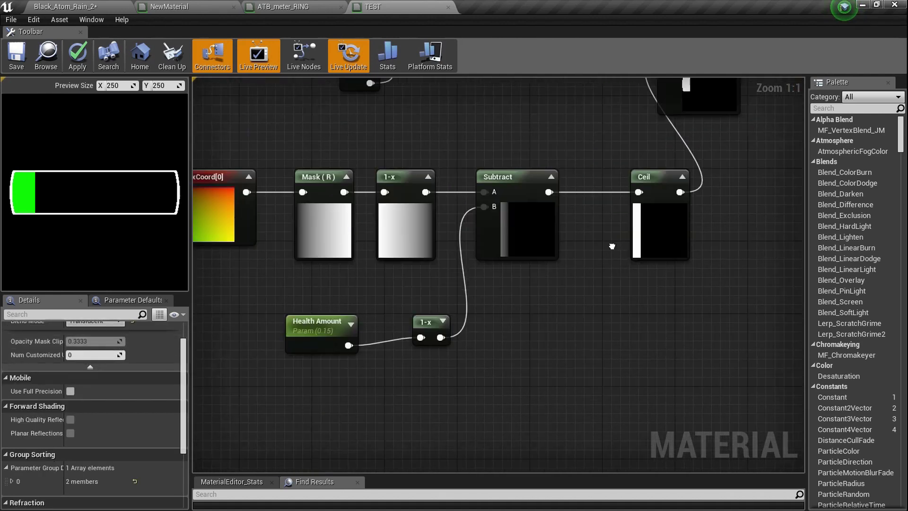
pyautogui.scroll(5, 274, 381)
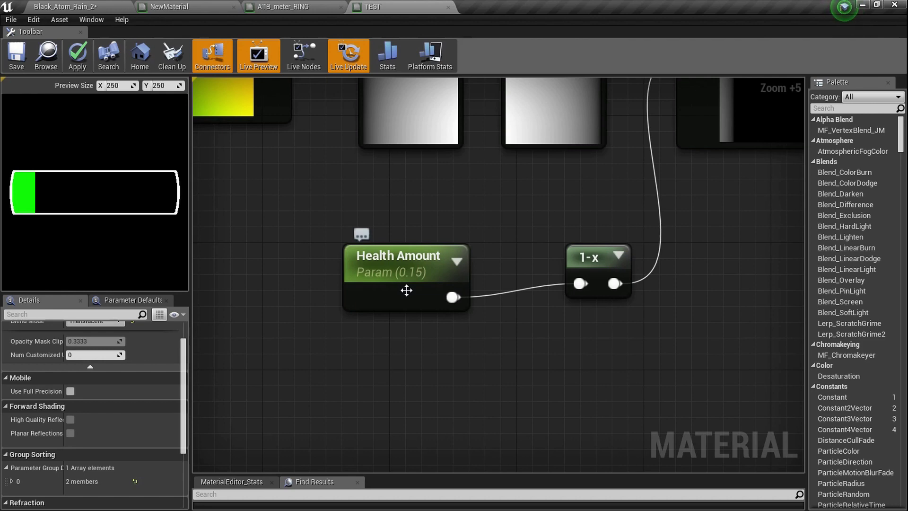
pyautogui.scroll(-5, 406, 290)
pyautogui.moveTo(529, 279); pyautogui.dragTo(442, 327, button='right')
pyautogui.scroll(-3, 449, 322)
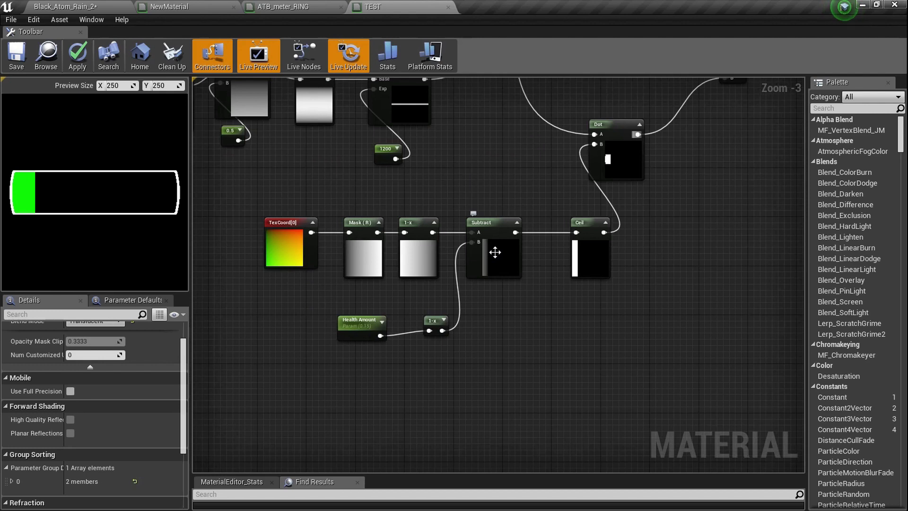
pyautogui.scroll(-4, 495, 252)
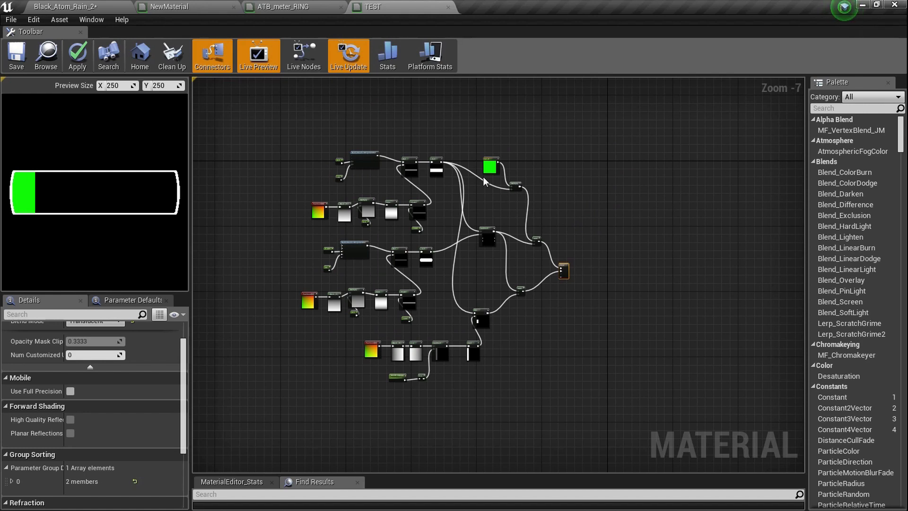
# Set the Health Amount parameter's default value to 1.0
pyautogui.scroll(3, 394, 362)
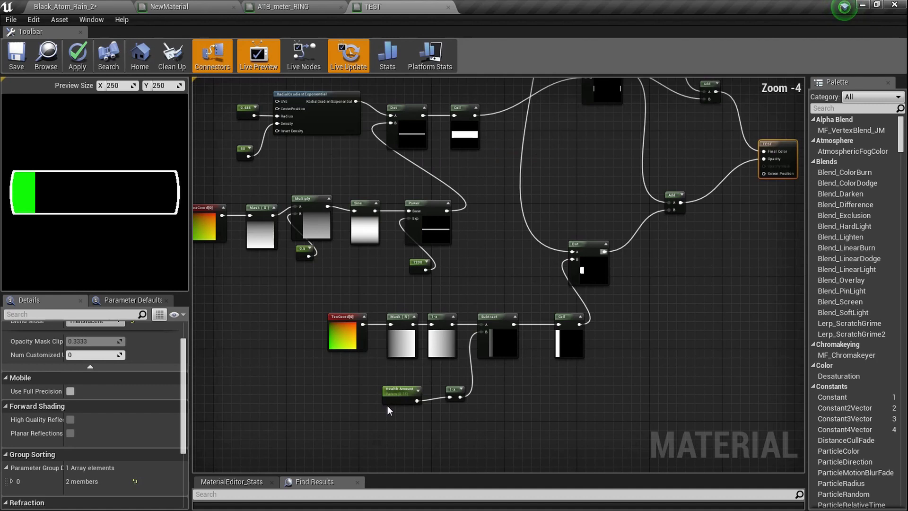
pyautogui.click(397, 395)
pyautogui.click(104, 402)
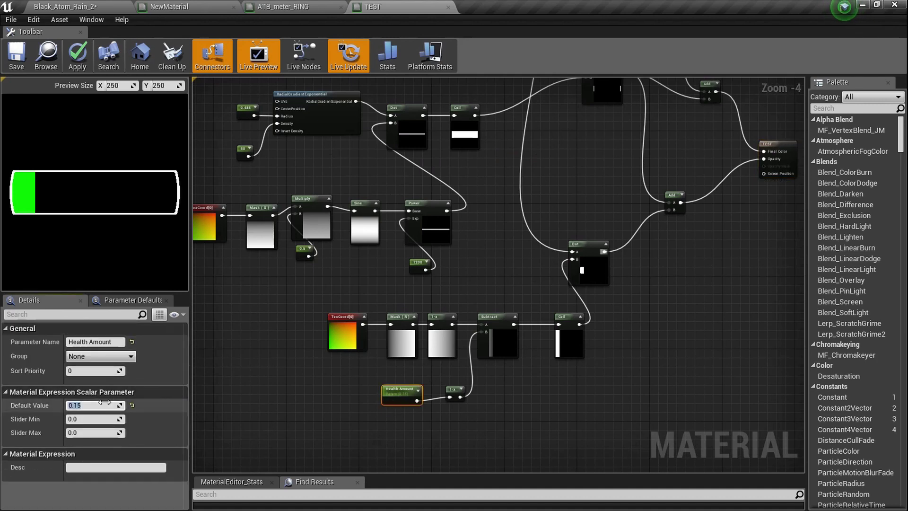
pyautogui.write('1')
pyautogui.press('Return')
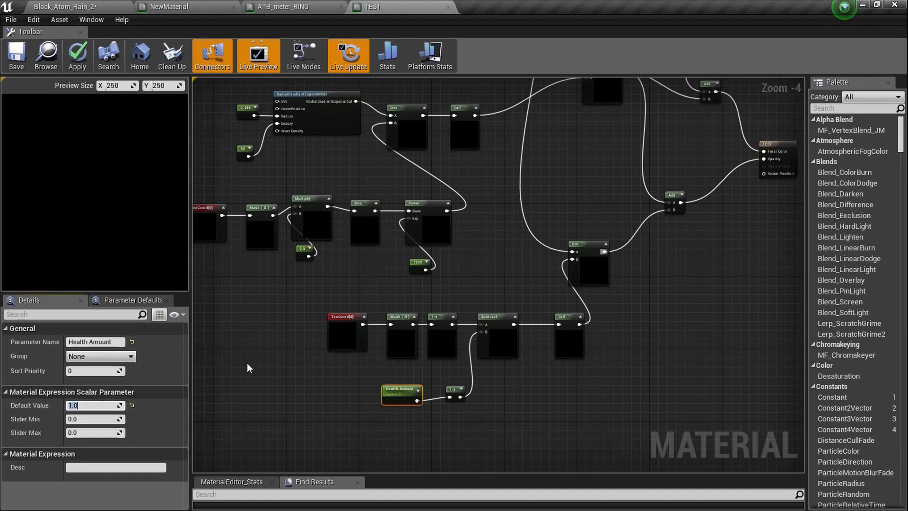
pyautogui.scroll(-4, 399, 343)
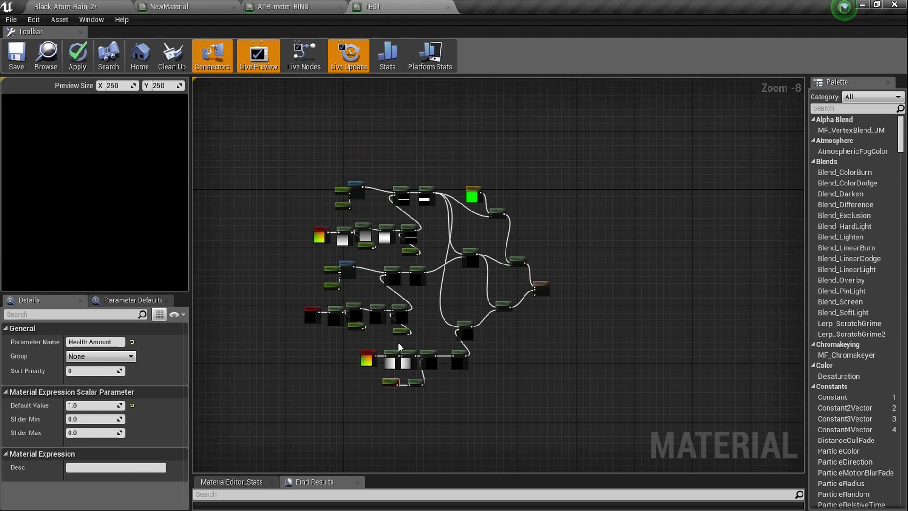
pyautogui.moveTo(398, 342); pyautogui.dragTo(370, 322, button='right')
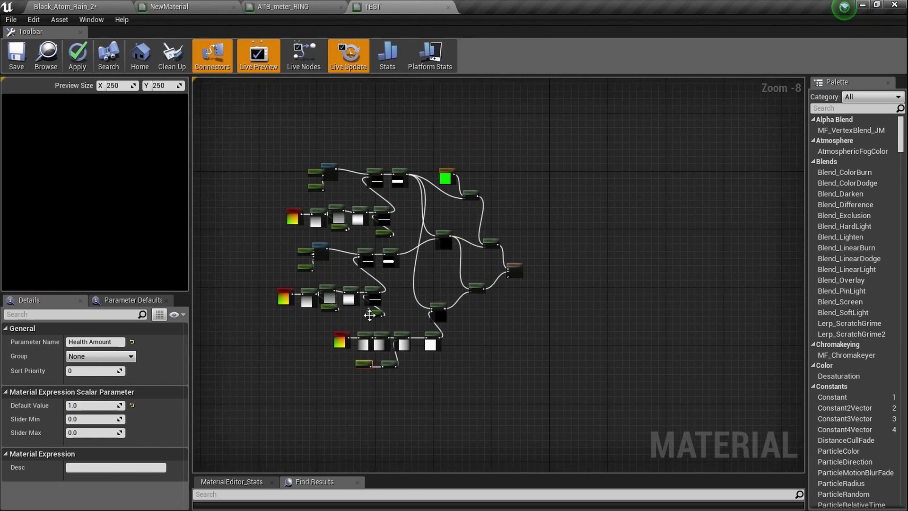